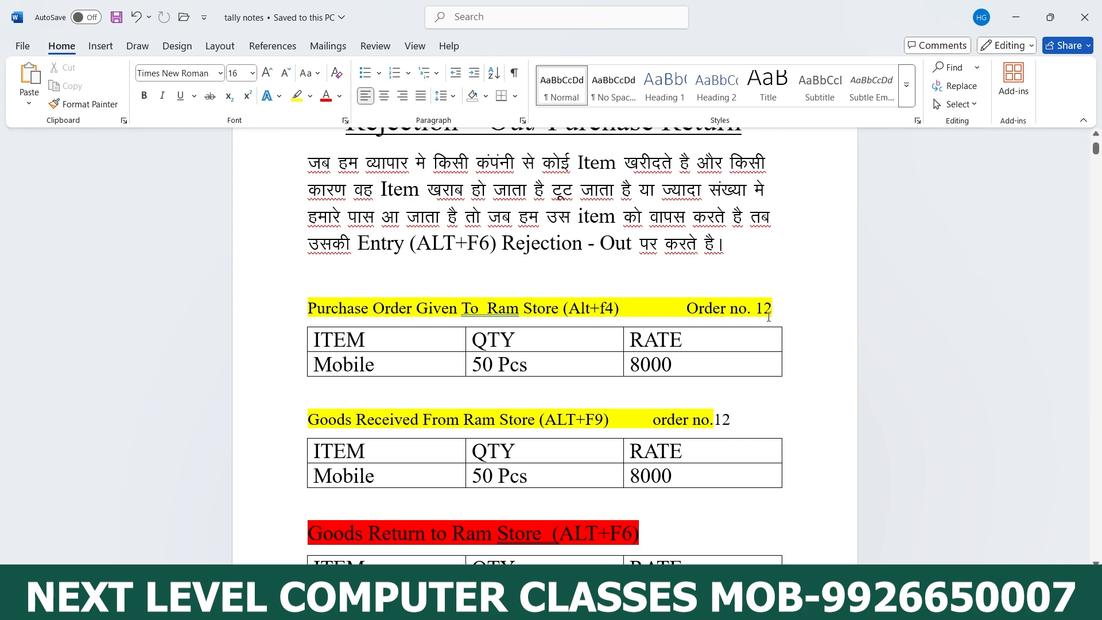
Switch to Tally.ERP 9 and start a new purchase order voucher, checking the order details in the Word notes.
left_click(717, 605)
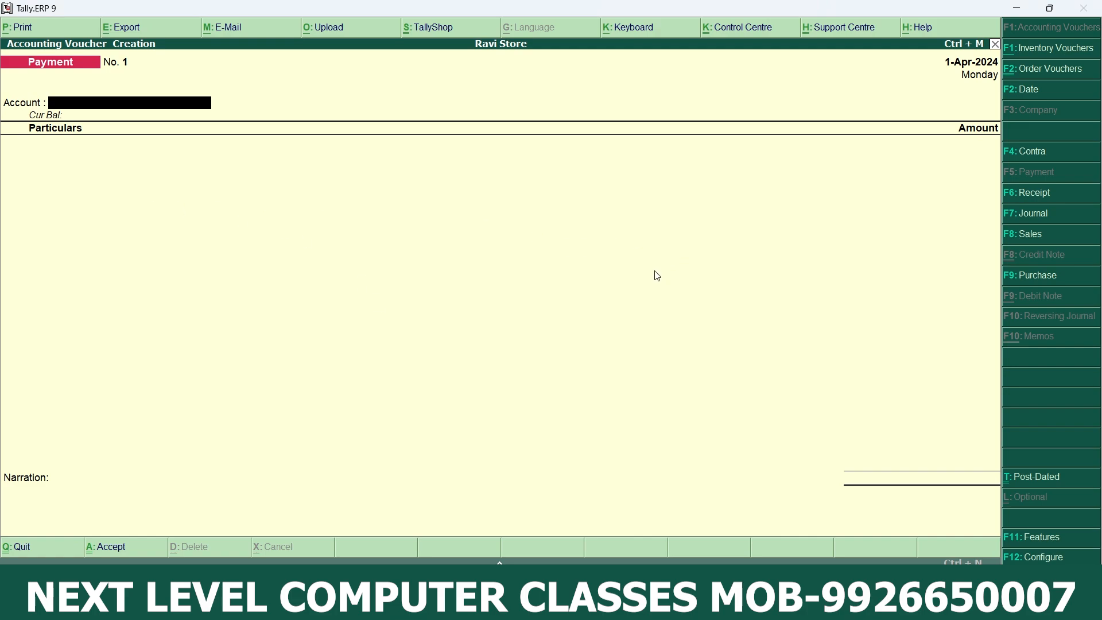
key("alt+F4")
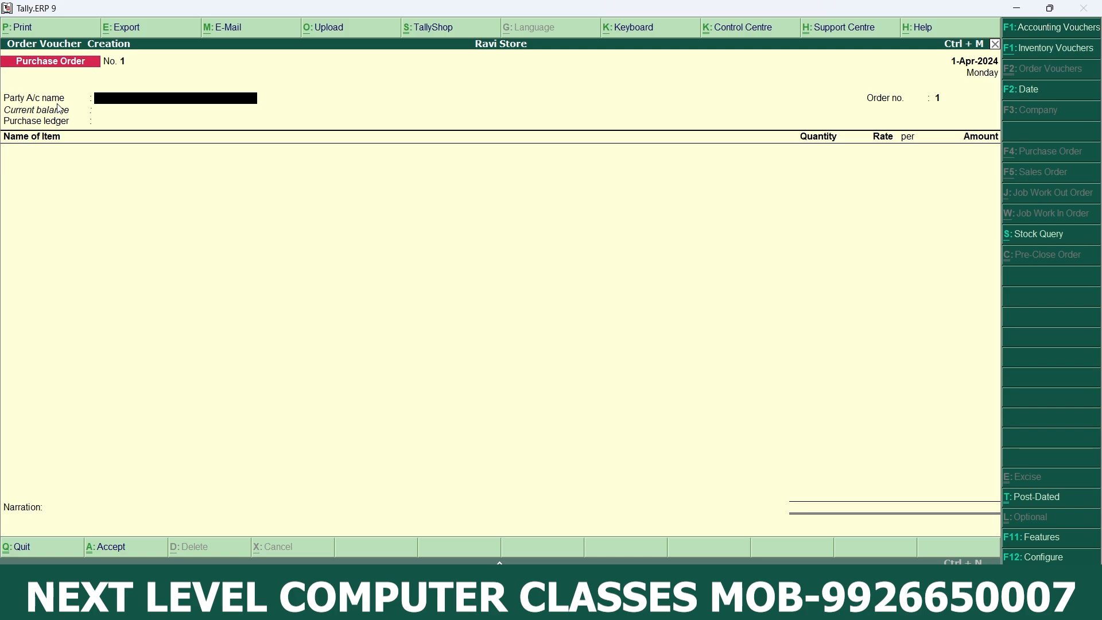
left_click(648, 606)
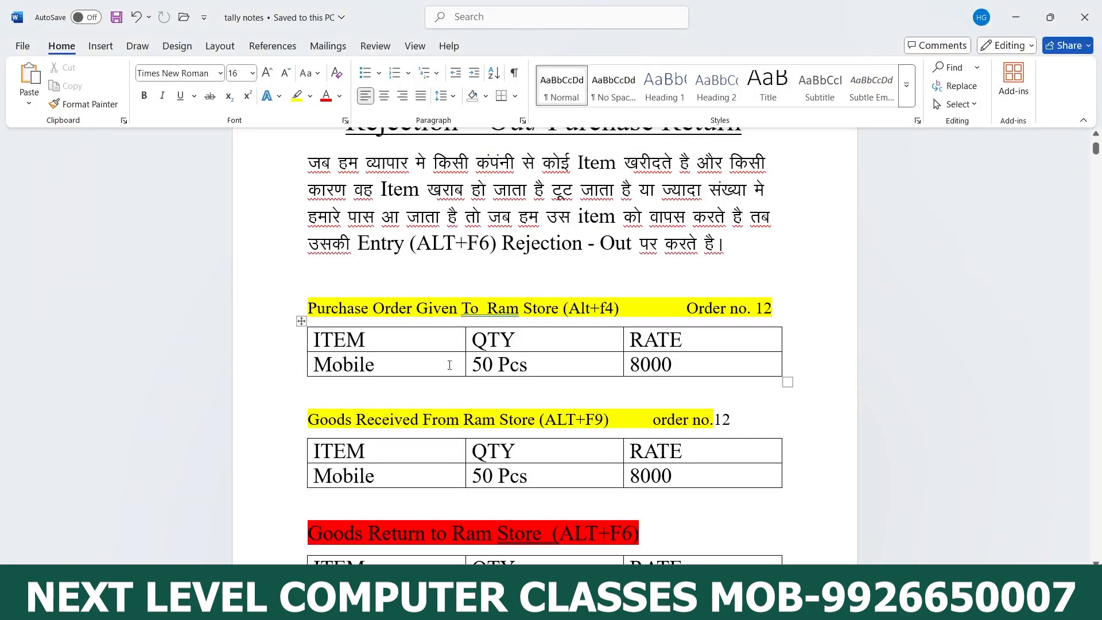
left_click(676, 606)
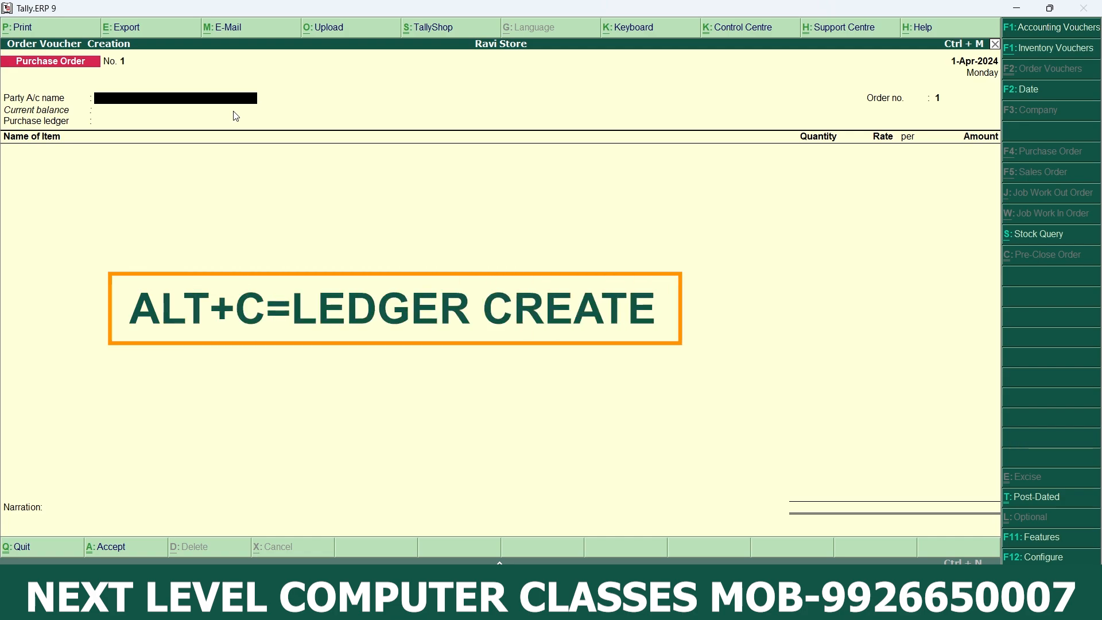
Start a new ledger for the order's party named Ram Store and place it under the Sundry Creditors group.
key("alt+c")
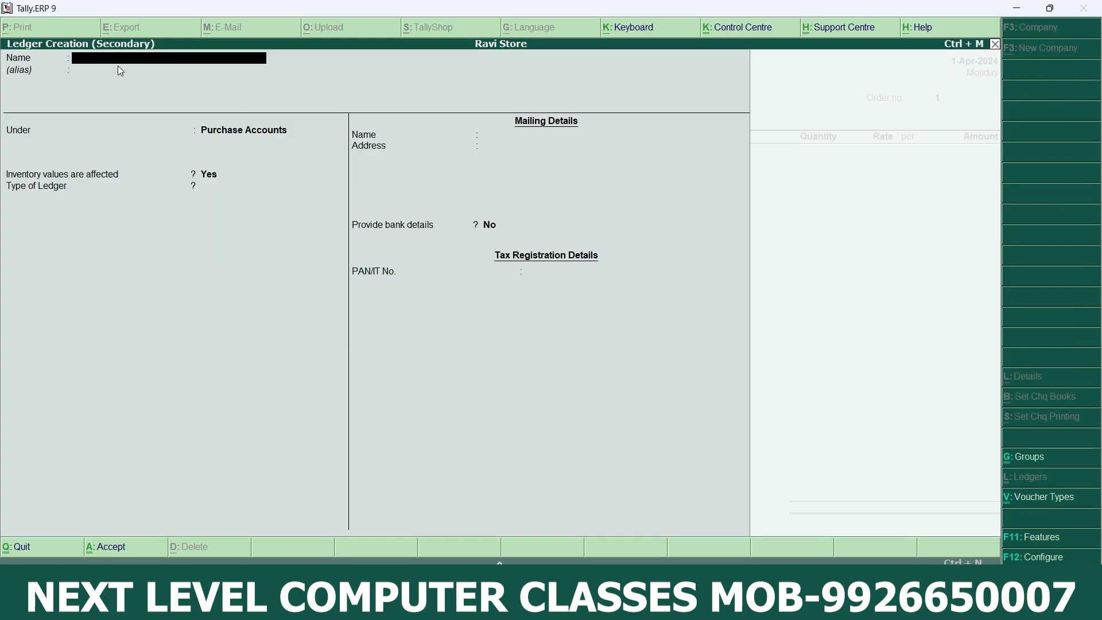
type("Ram Store")
key("Return")
key("Return")
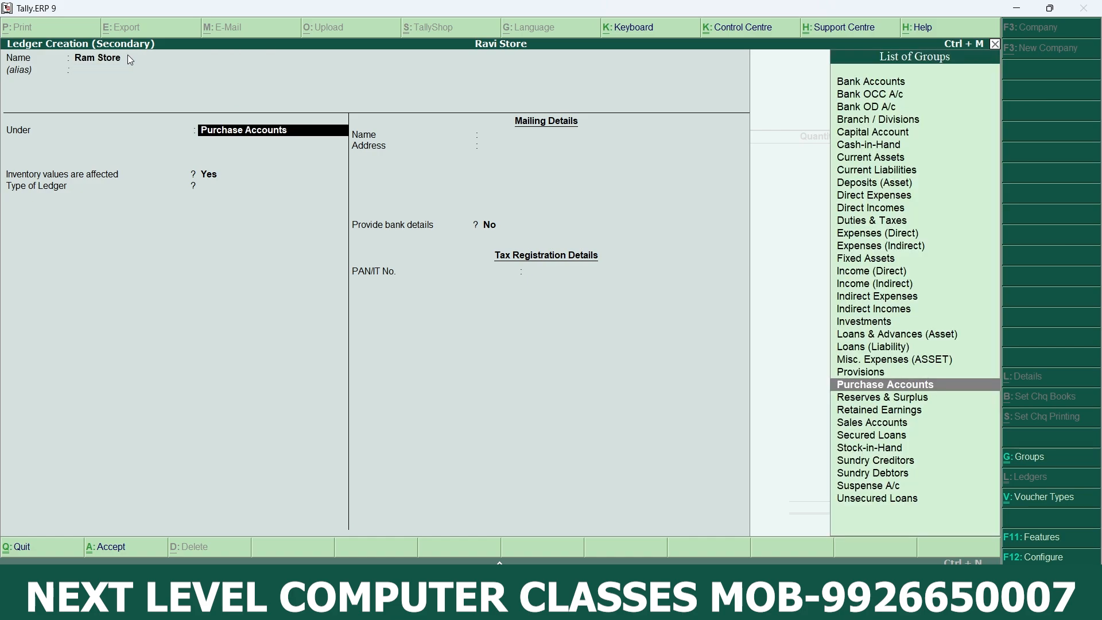
type("Sun")
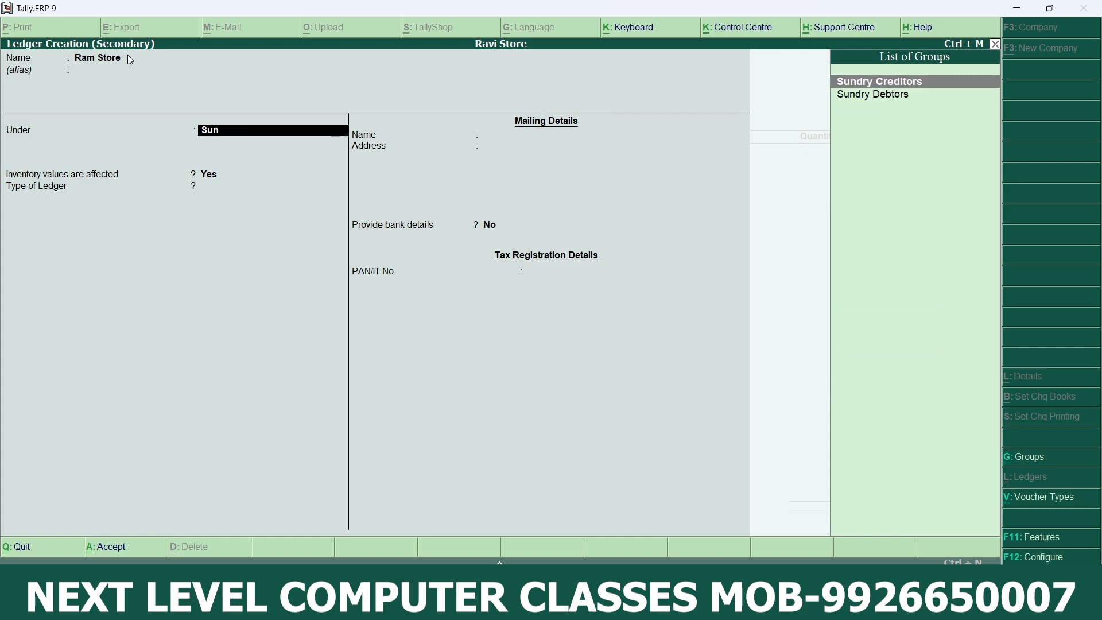
key("Return")
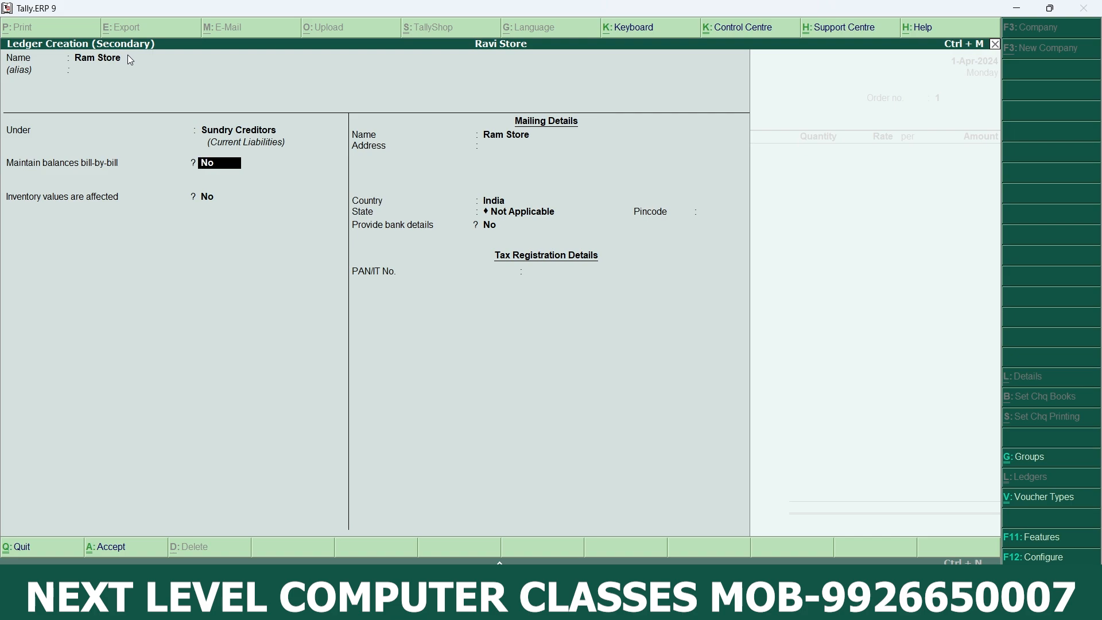
Keep the remaining default details and save the Ram Store ledger as the purchase order's party account.
key("Return")
key("Return")
key("Return")
key("Return")
key("Return")
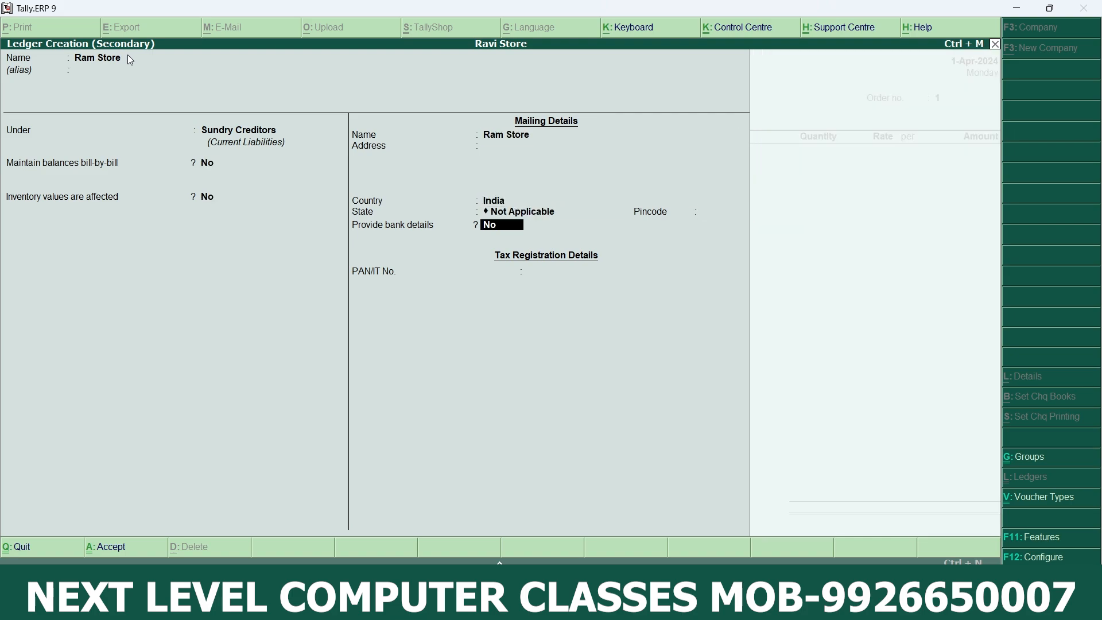
key("Return")
key("Return")
key("Return")
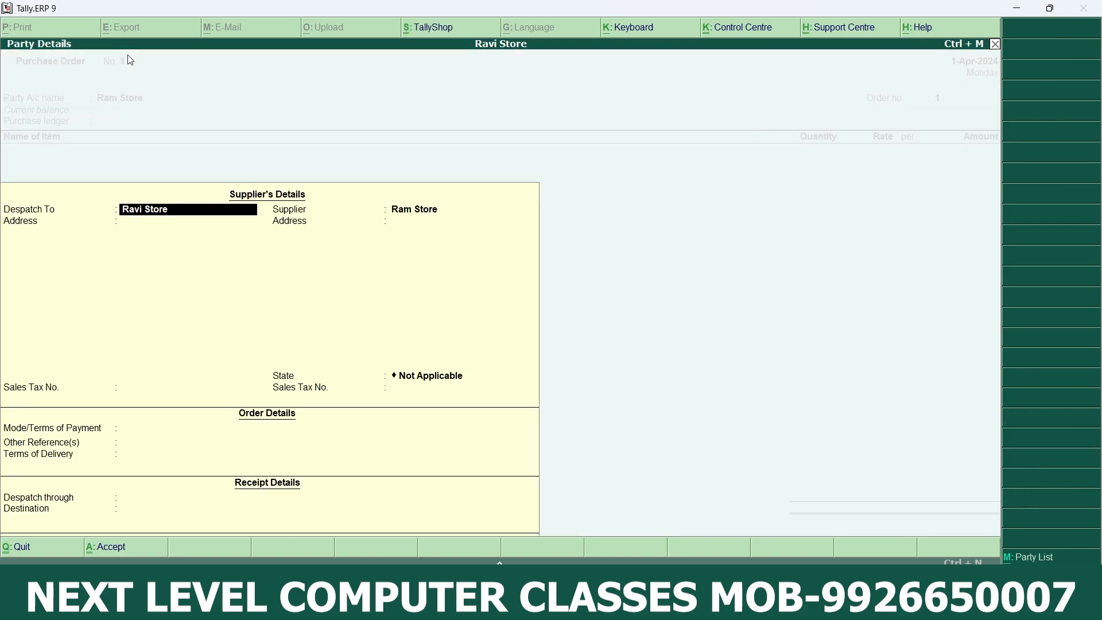
Accept the default supplier details and enter the order number given in the notes.
key("ctrl+a")
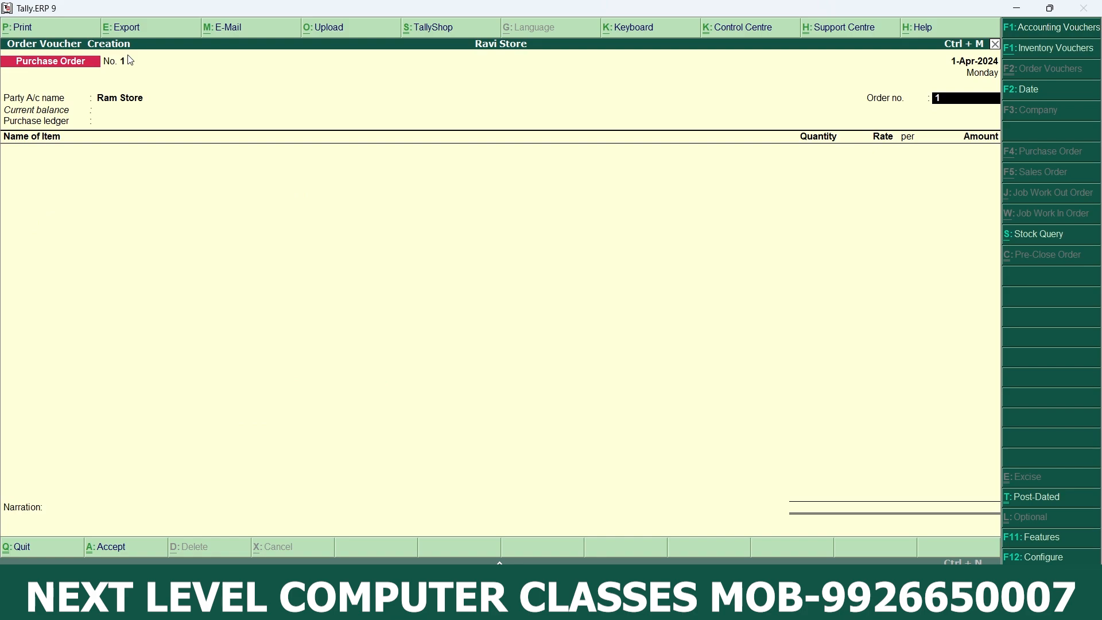
type("12")
key("Return")
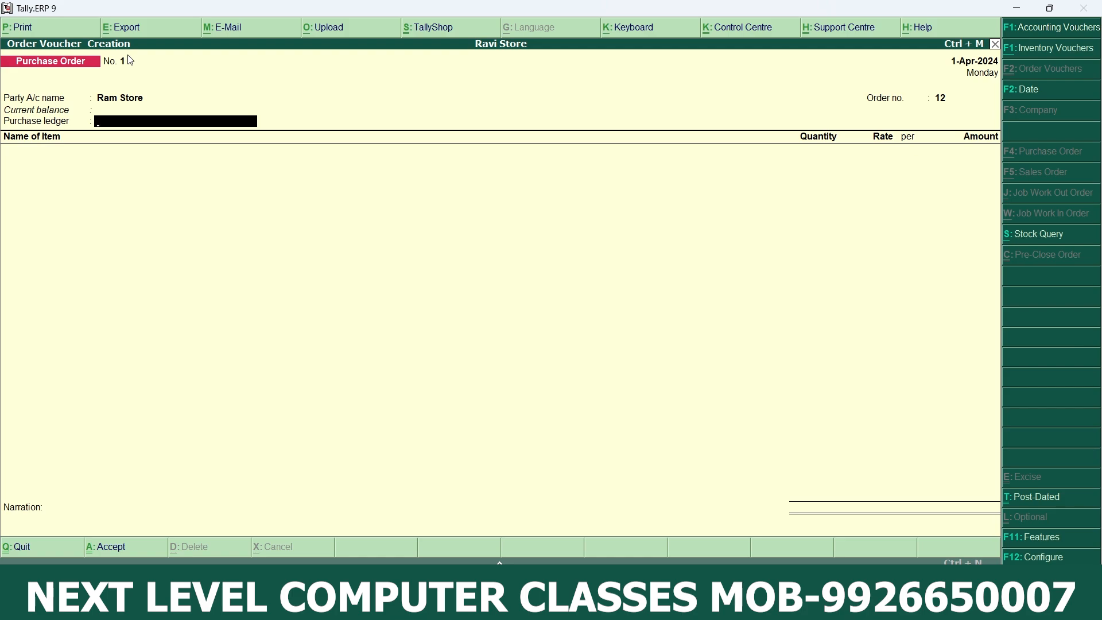
Create a purchase ledger named Purchase Order under Purchase Accounts, keeping the other defaults, and use it in the voucher.
key("alt+c")
type("Purc")
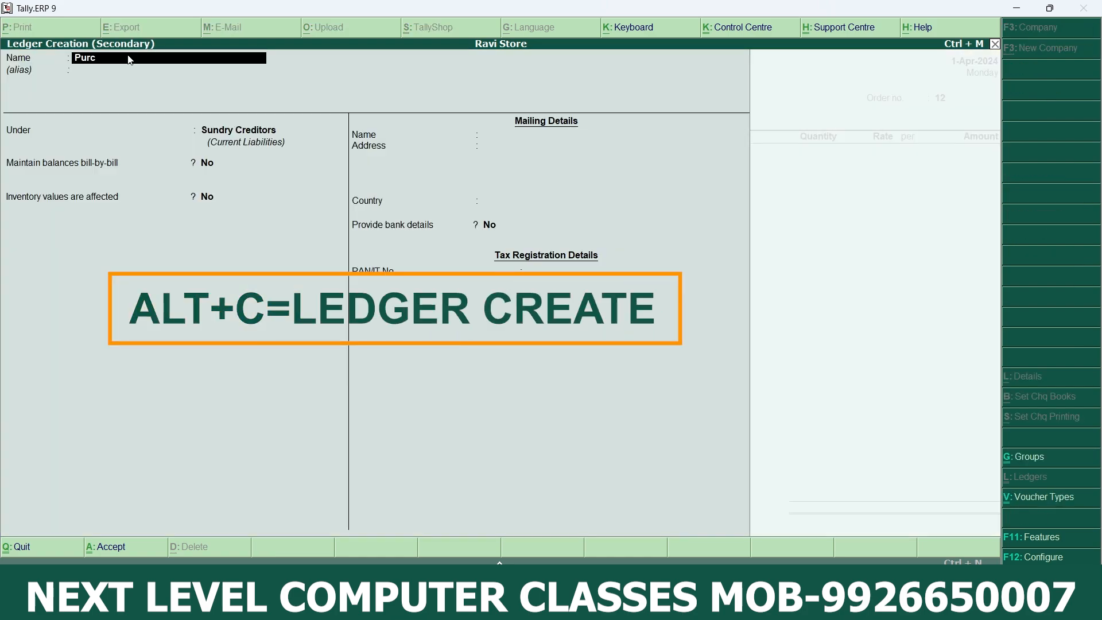
type("hase Order")
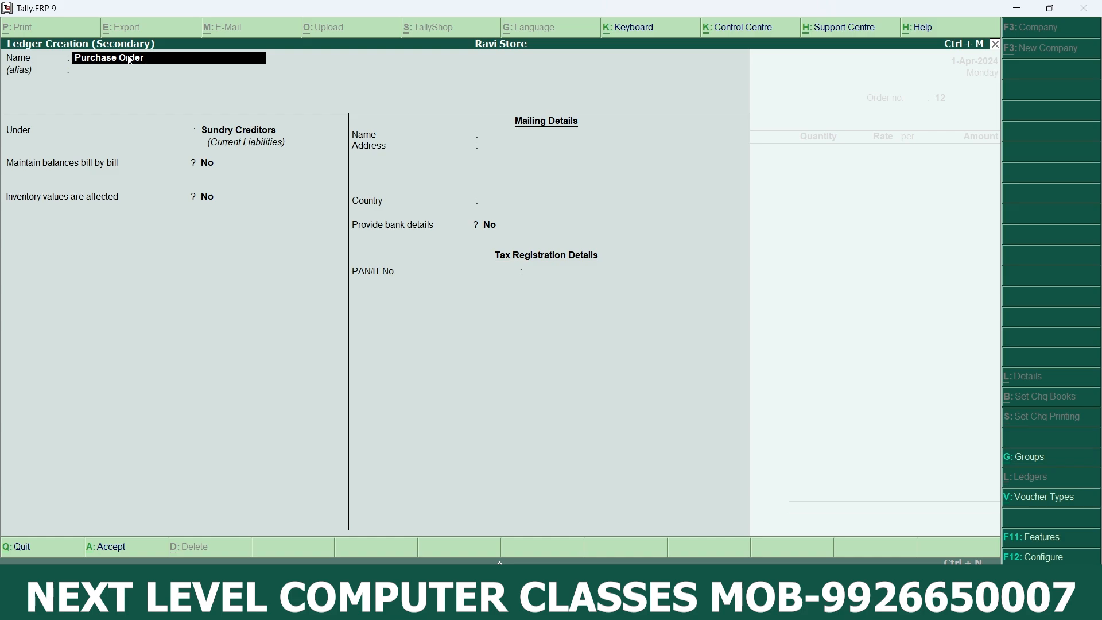
key("Return")
key("Return")
type("Pur")
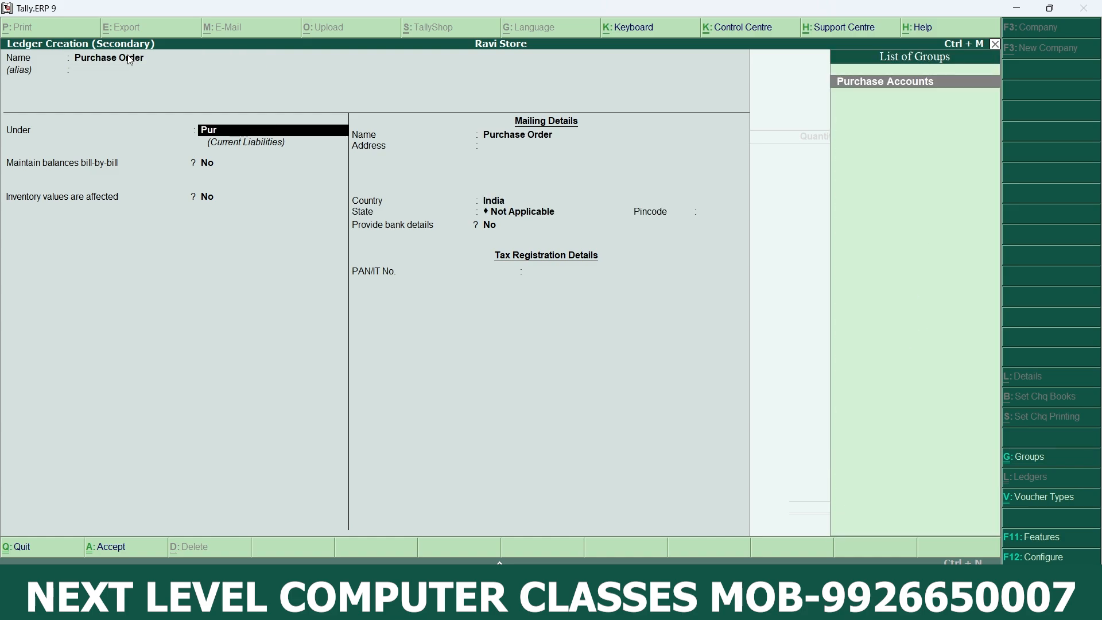
key("Return")
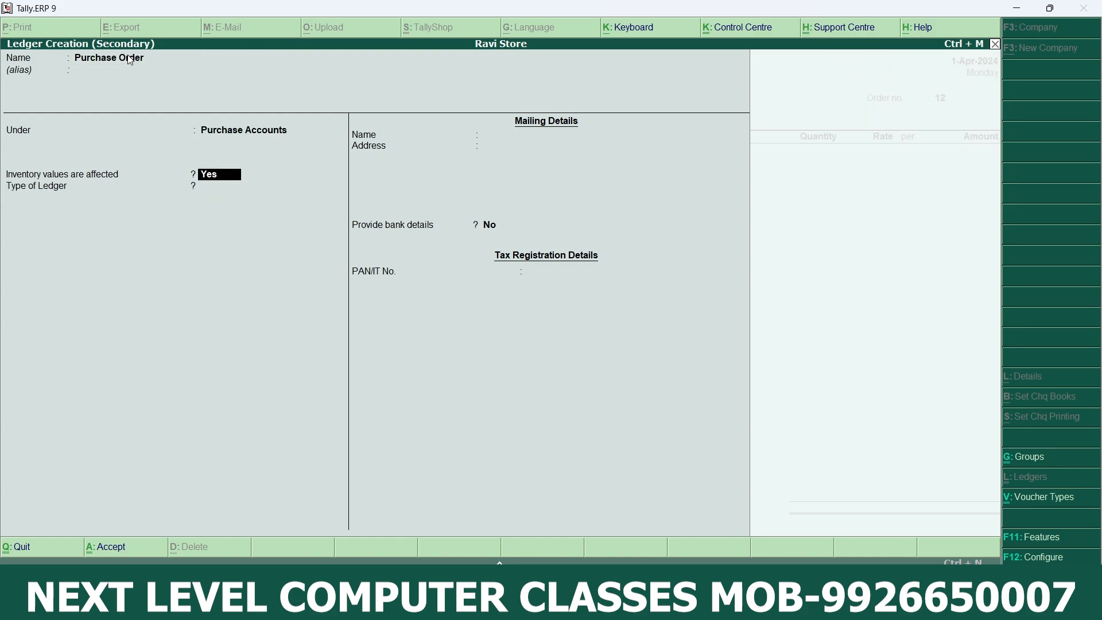
key("Return")
key("Return")
key("Return")
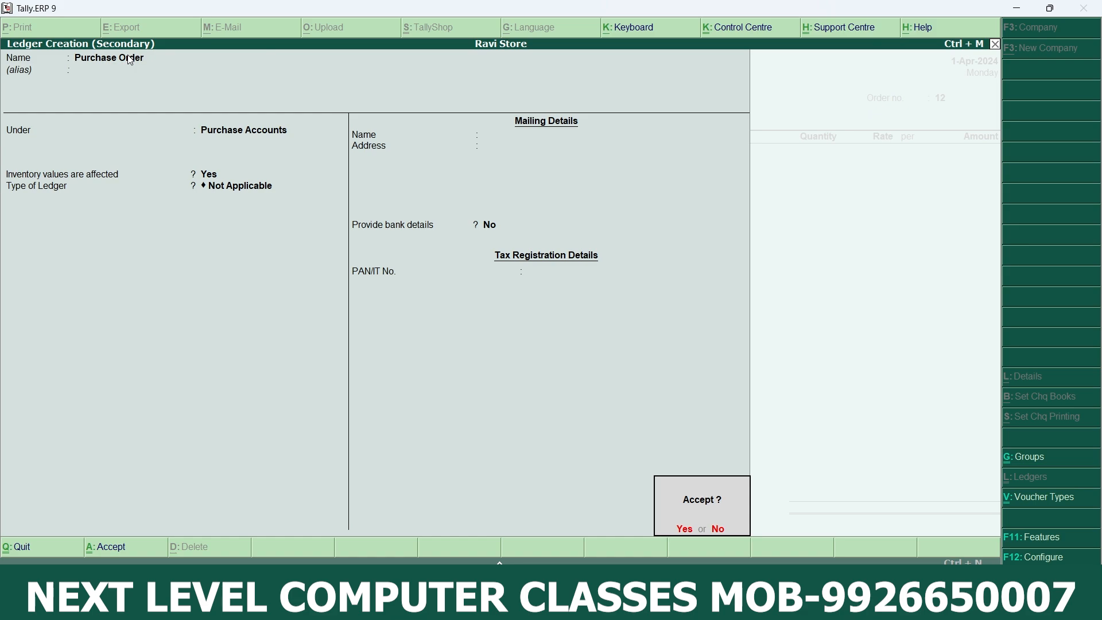
key("Return")
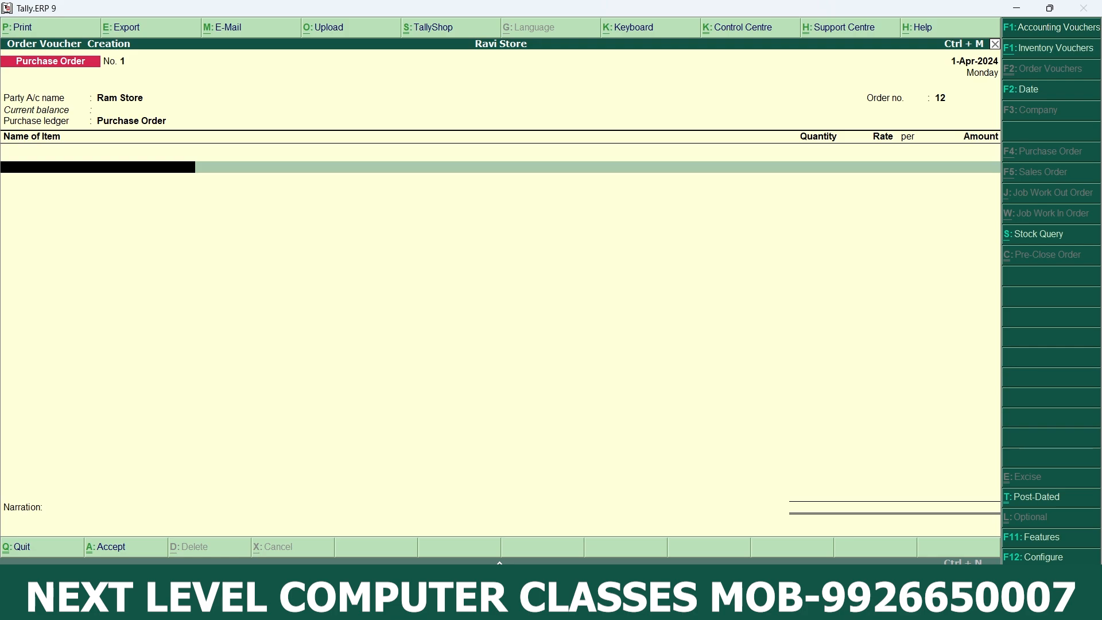
Check the item in the Word notes and start a new stock item named Mobile under Primary in Tally.ERP 9.
key("alt+Tab")
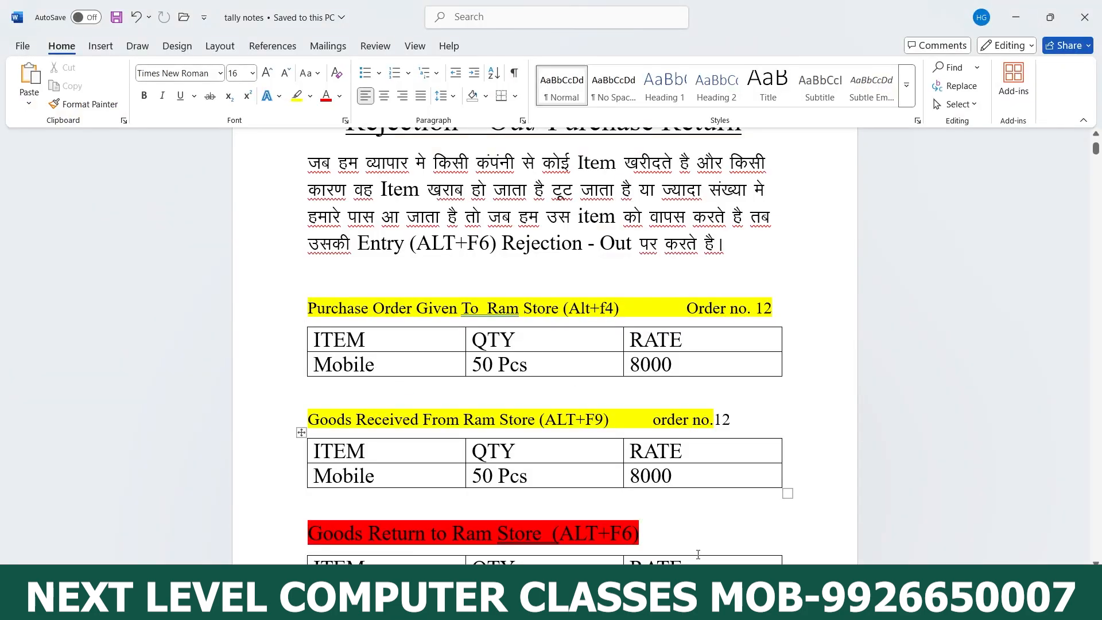
key("alt+Tab")
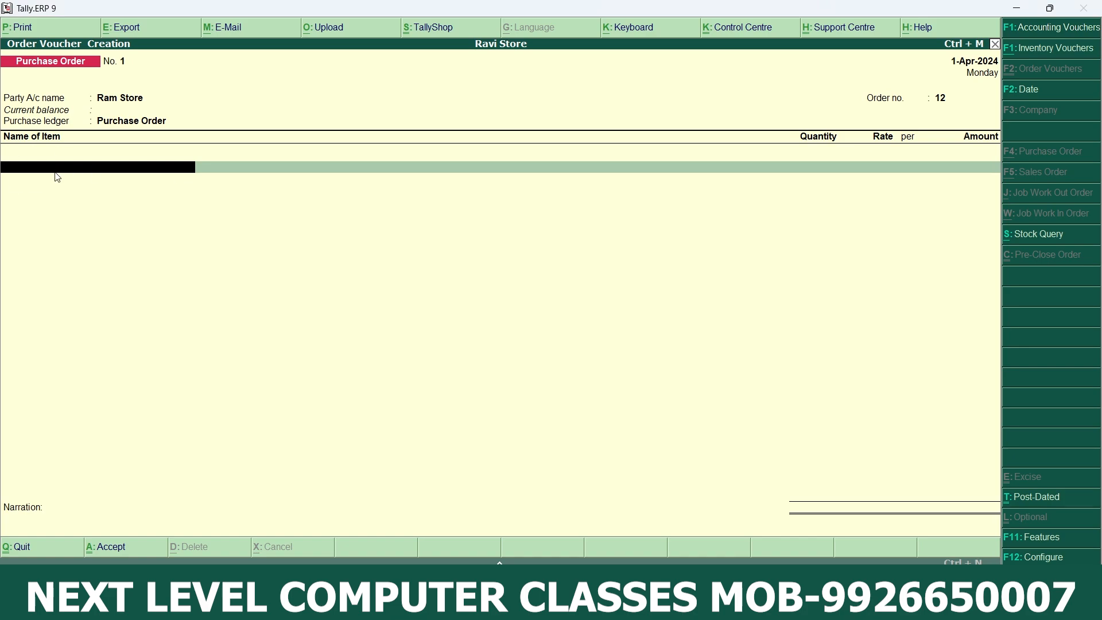
key("alt+c")
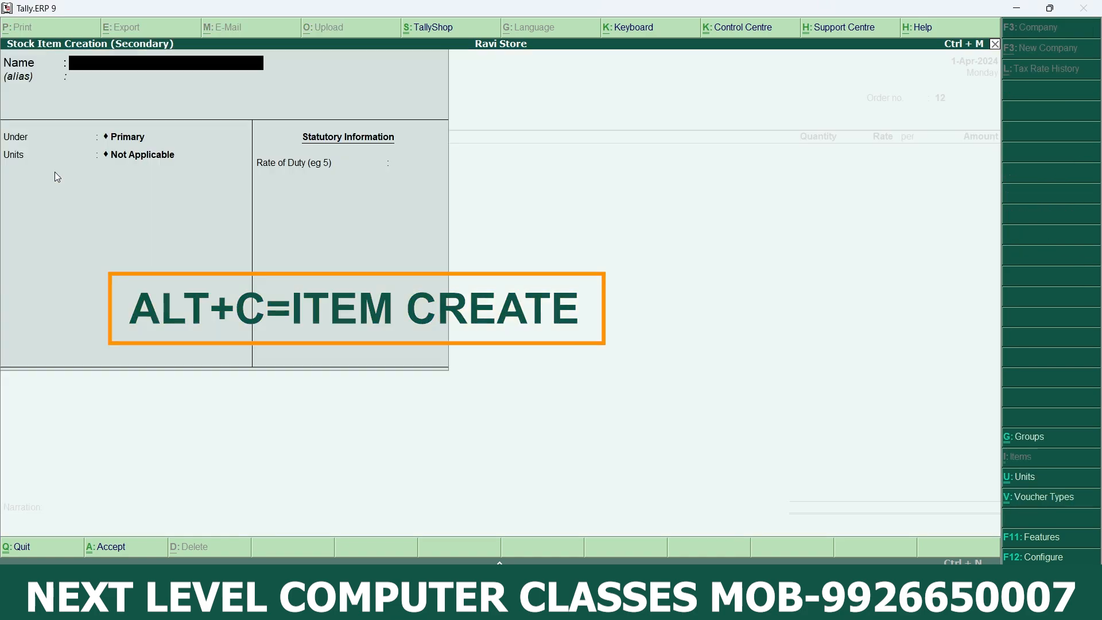
type("Mobile")
key("Return")
key("Return")
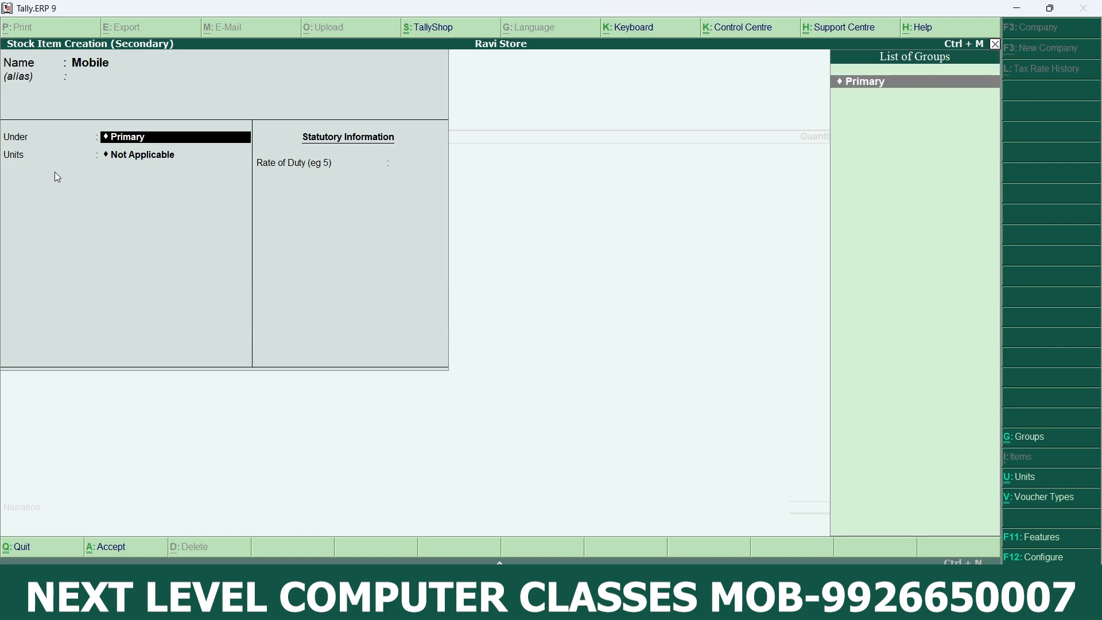
key("Return")
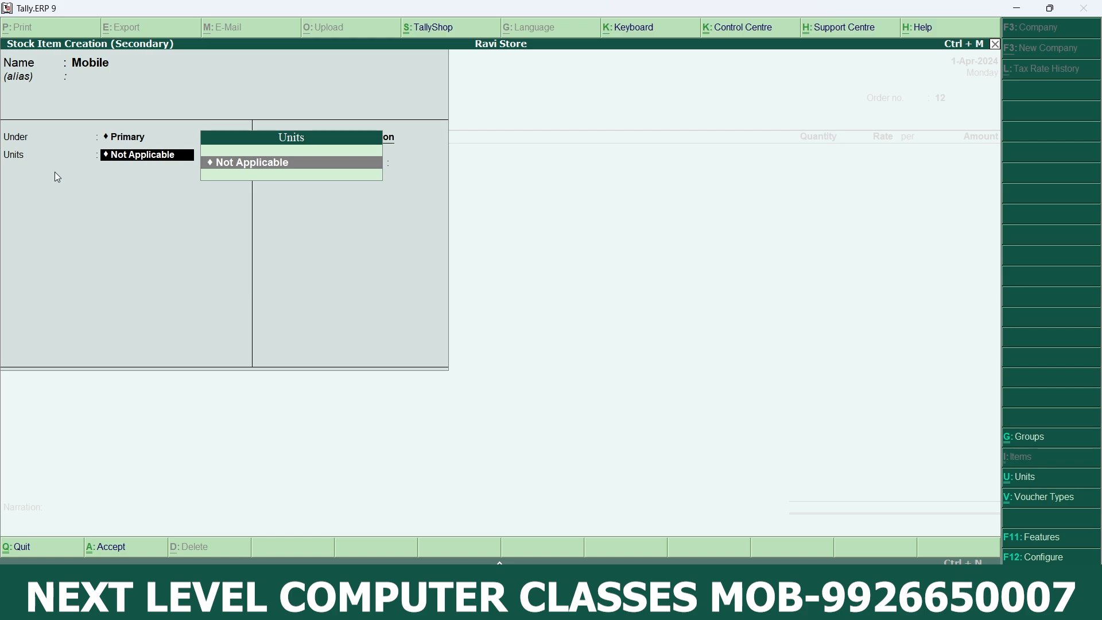
Create a simple unit with the symbol pc for the item and save the Mobile stock item.
key("alt+c")
type("pc")
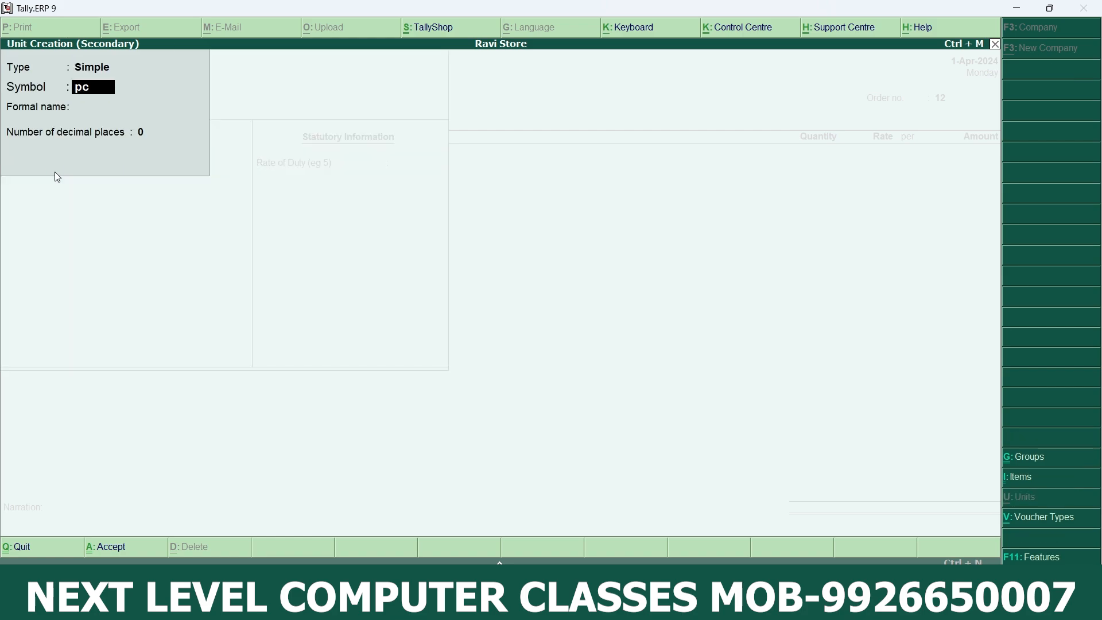
key("Return")
key("Return")
key("Return")
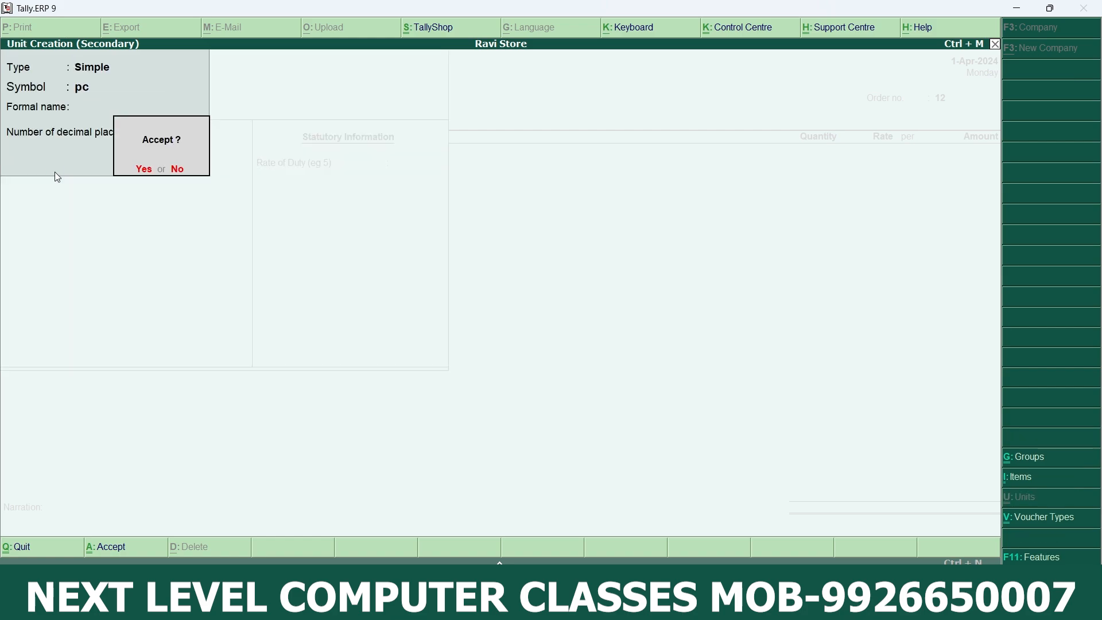
key("y")
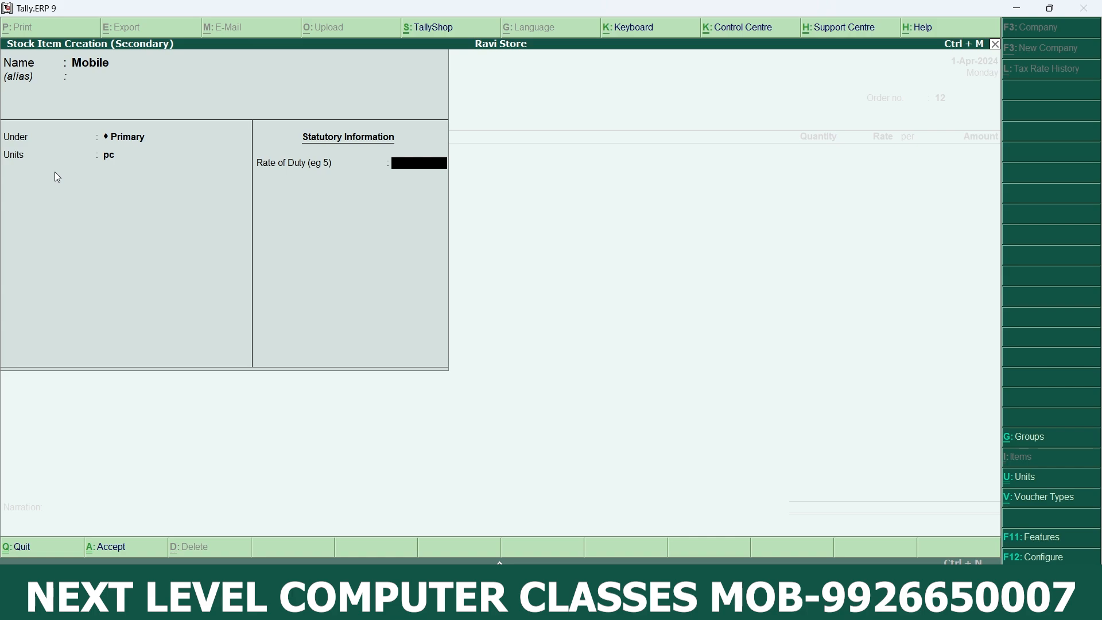
key("Return")
key("y")
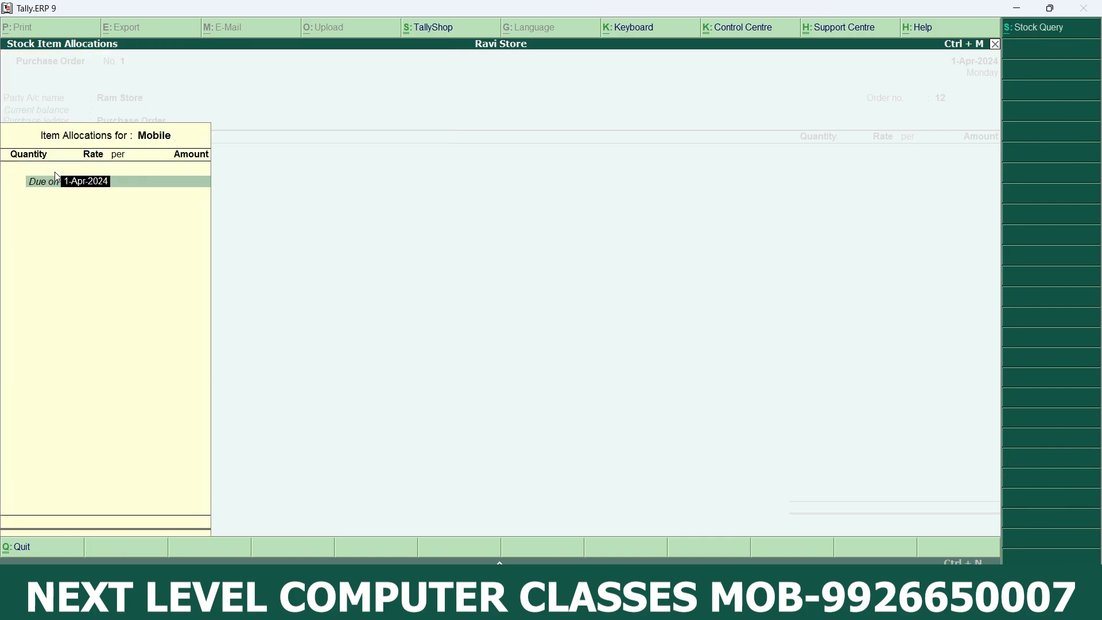
Allocate 50 pc of Mobile at a rate of 8000 per pc, due on 1-Apr-2024.
key("Return")
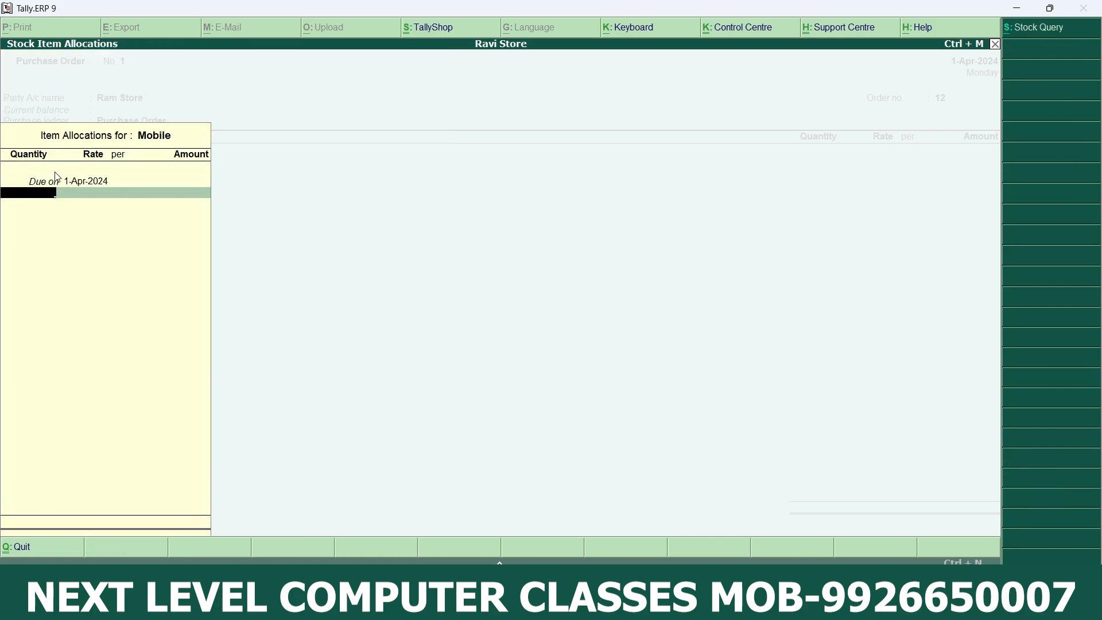
type("50")
key("Return")
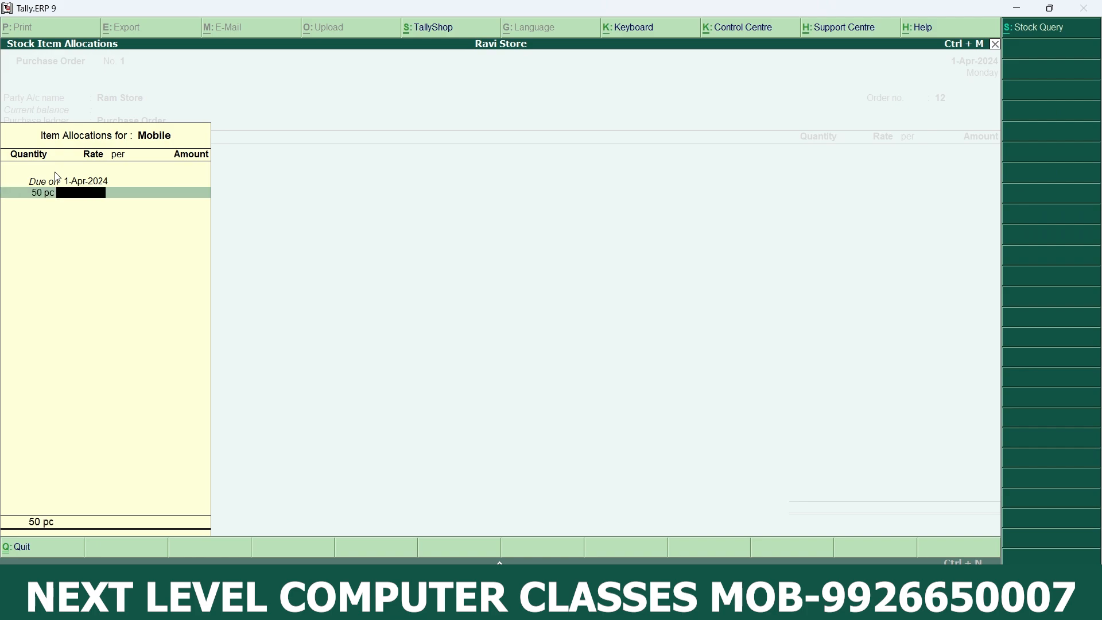
type("8000")
key("Return")
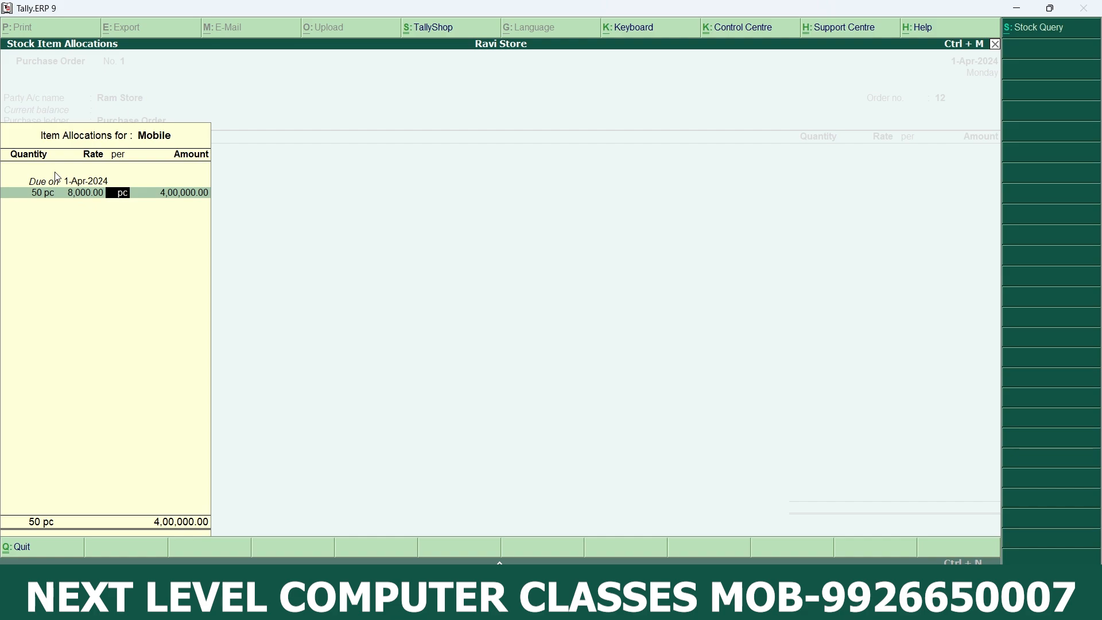
key("Return")
key("Return")
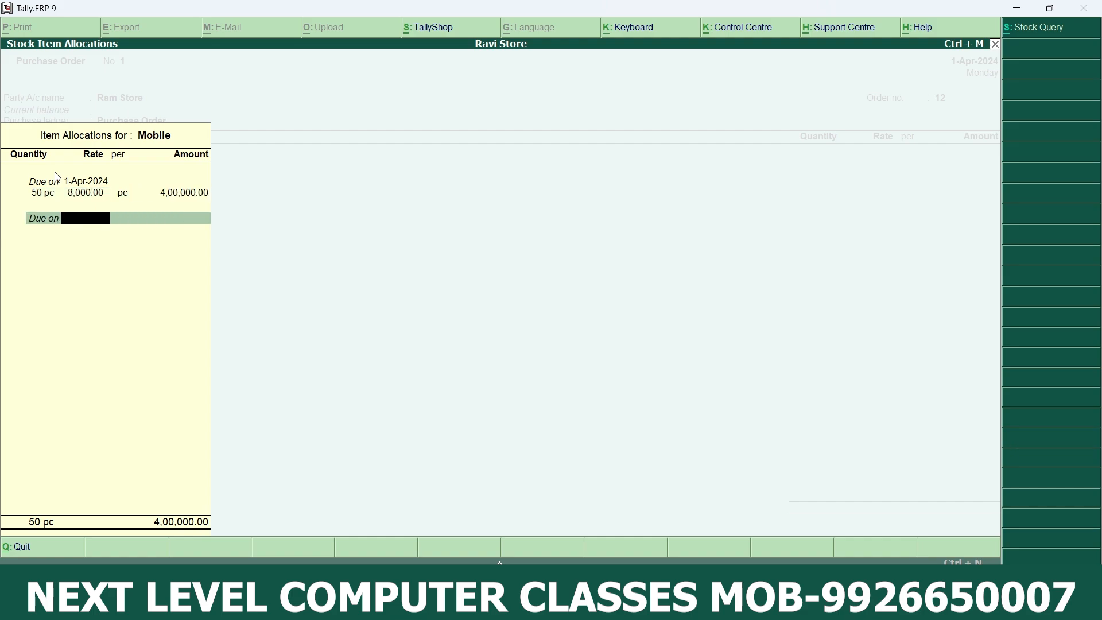
key("Return")
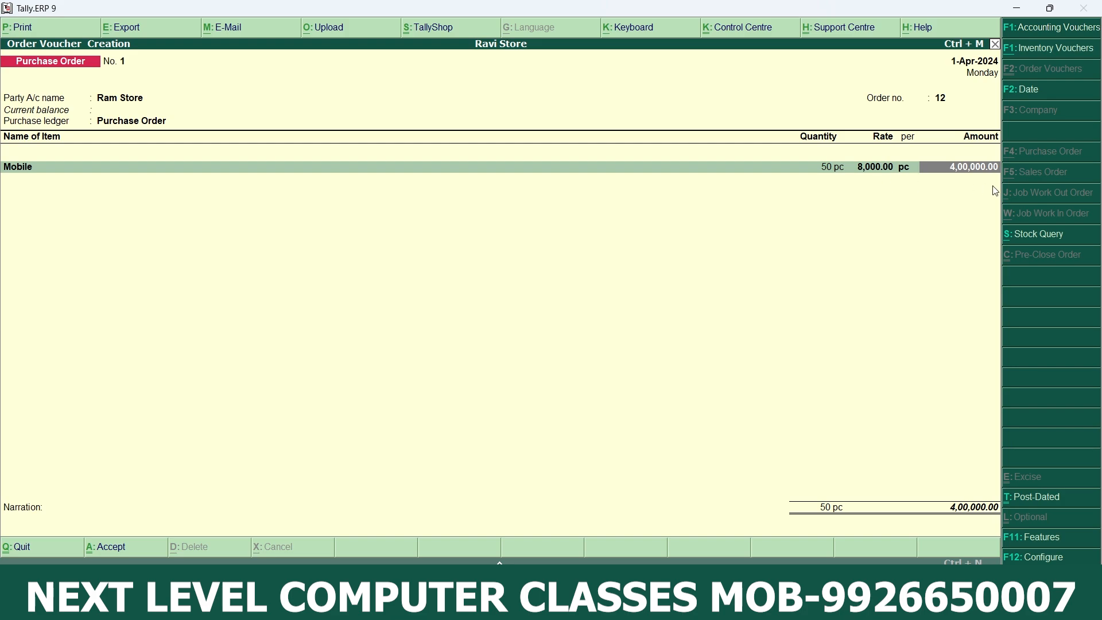
End the item list, save the purchase order without a narration, and return to the Gateway of Tally.
key("Return")
key("Return")
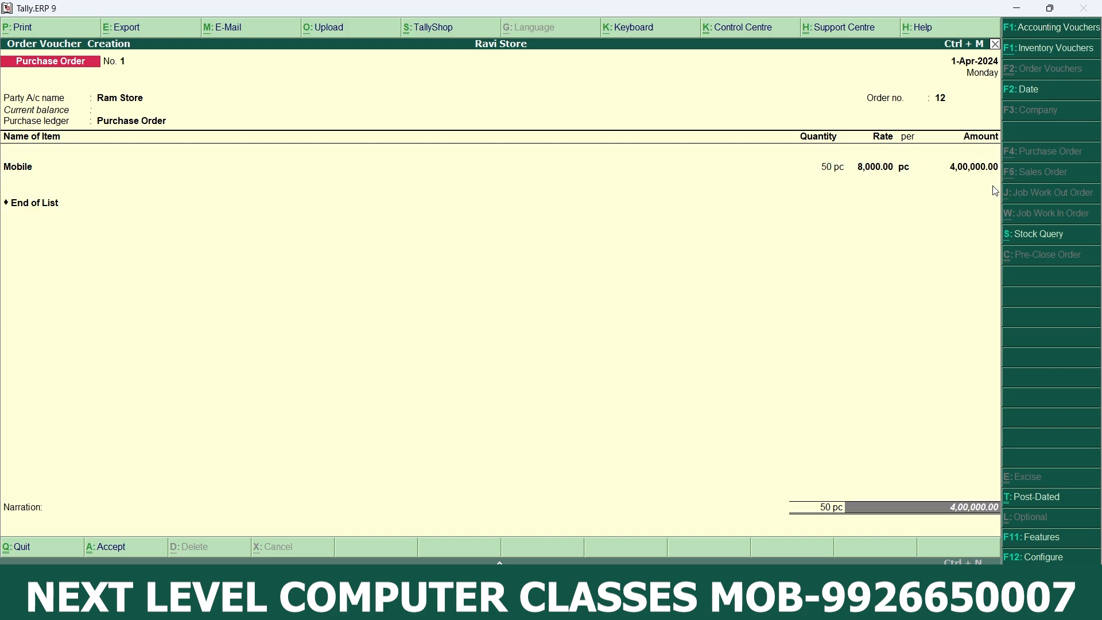
key("Return")
key("Return")
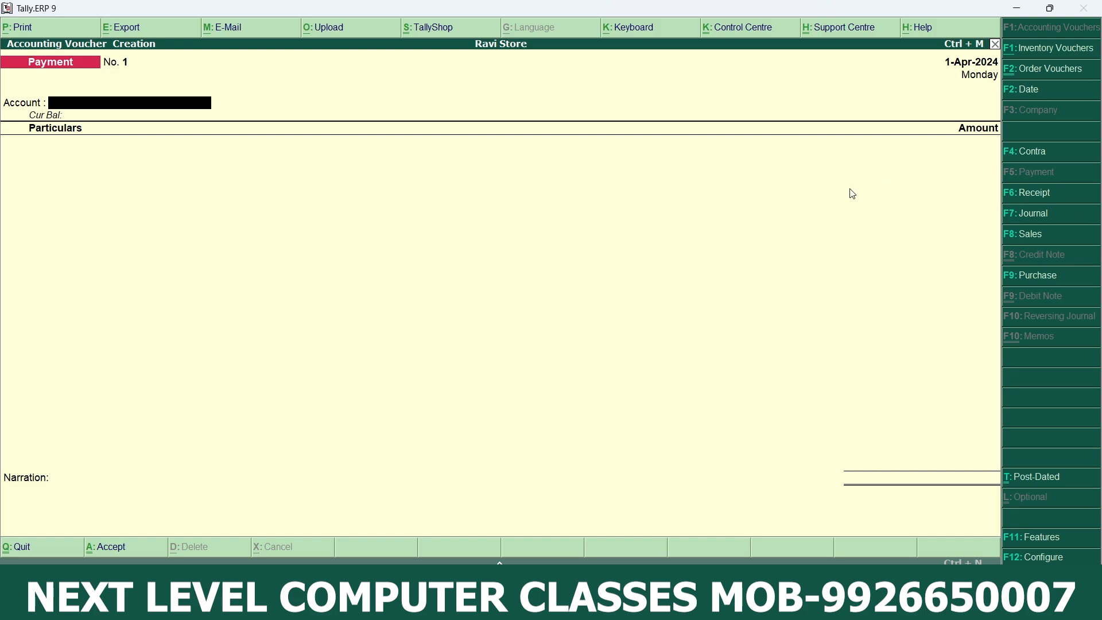
key("Escape")
key("Return")
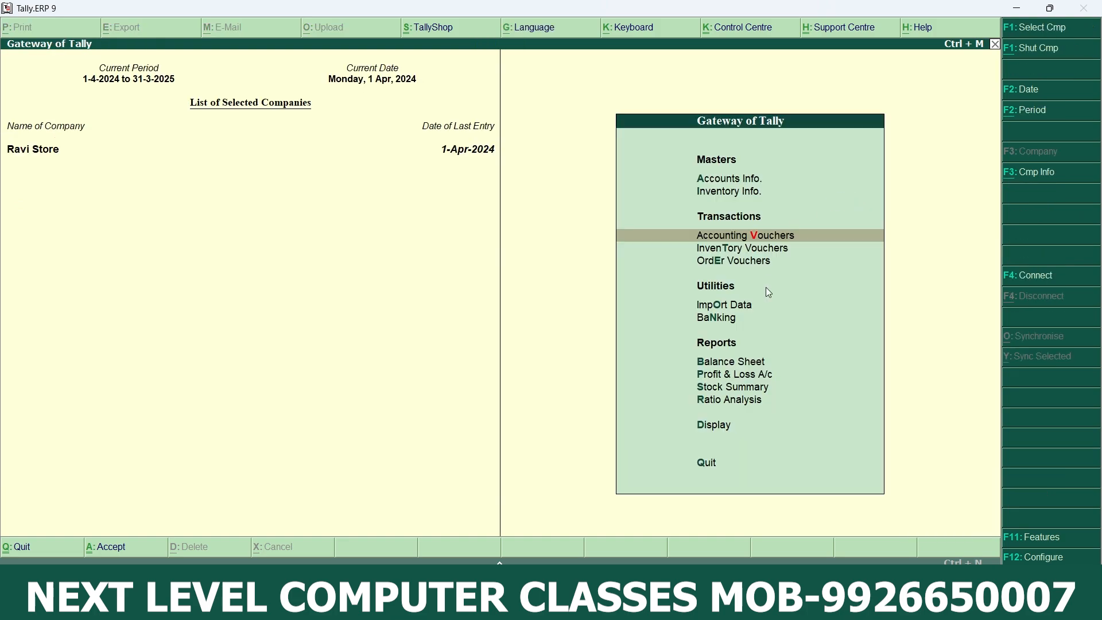
Review the Stock Query report for Mobile under Statements of Inventory, and return to the Gateway of Tally.
left_click(721, 437)
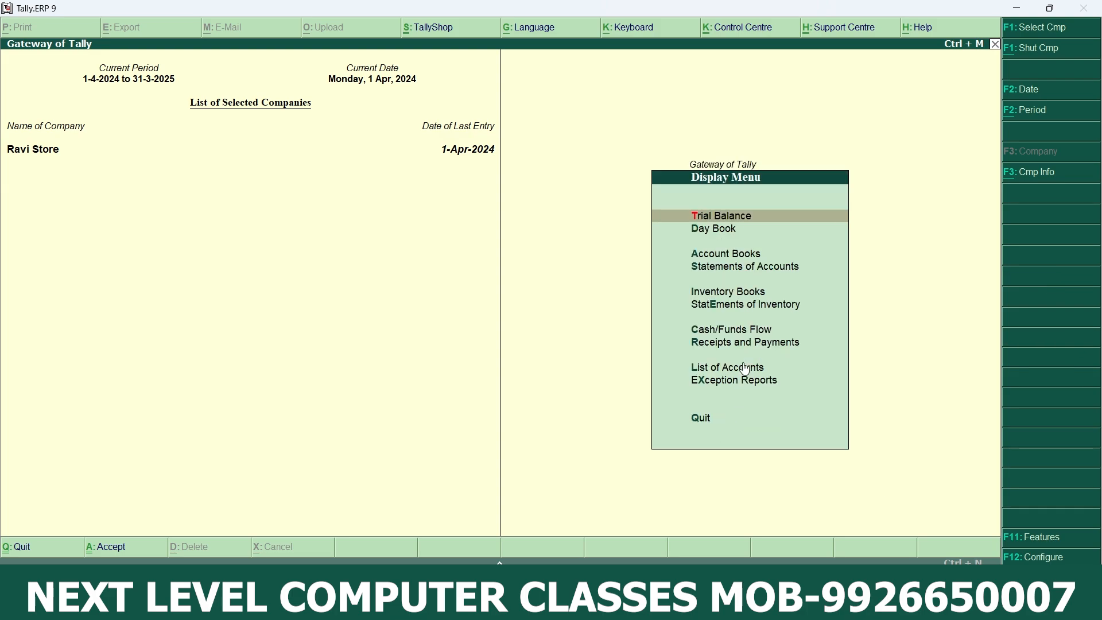
left_click(758, 307)
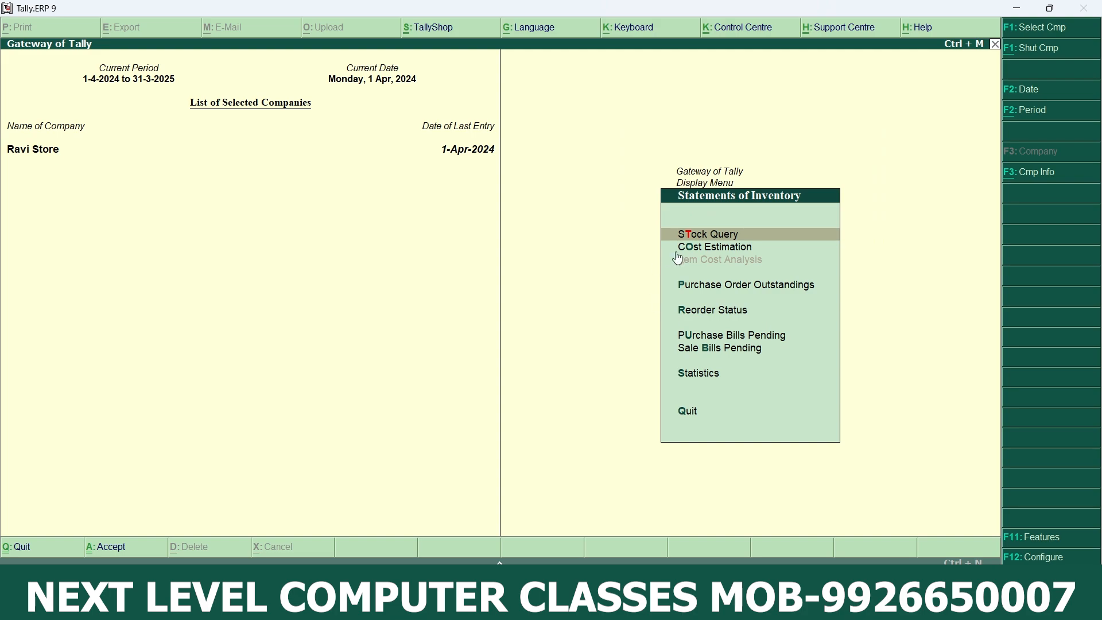
left_click(750, 243)
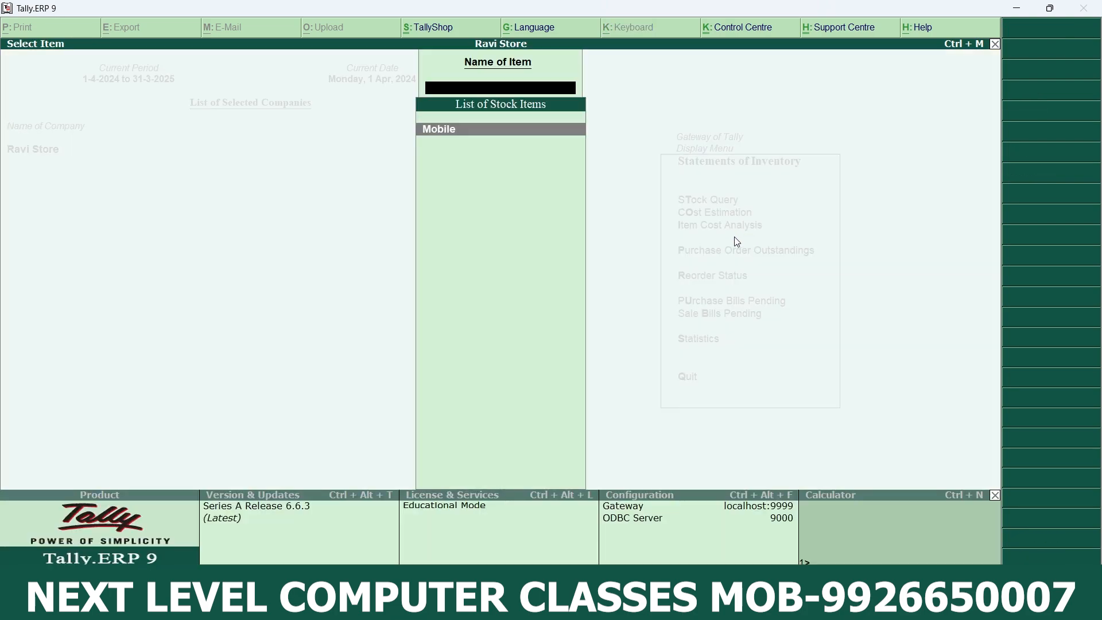
key("Return")
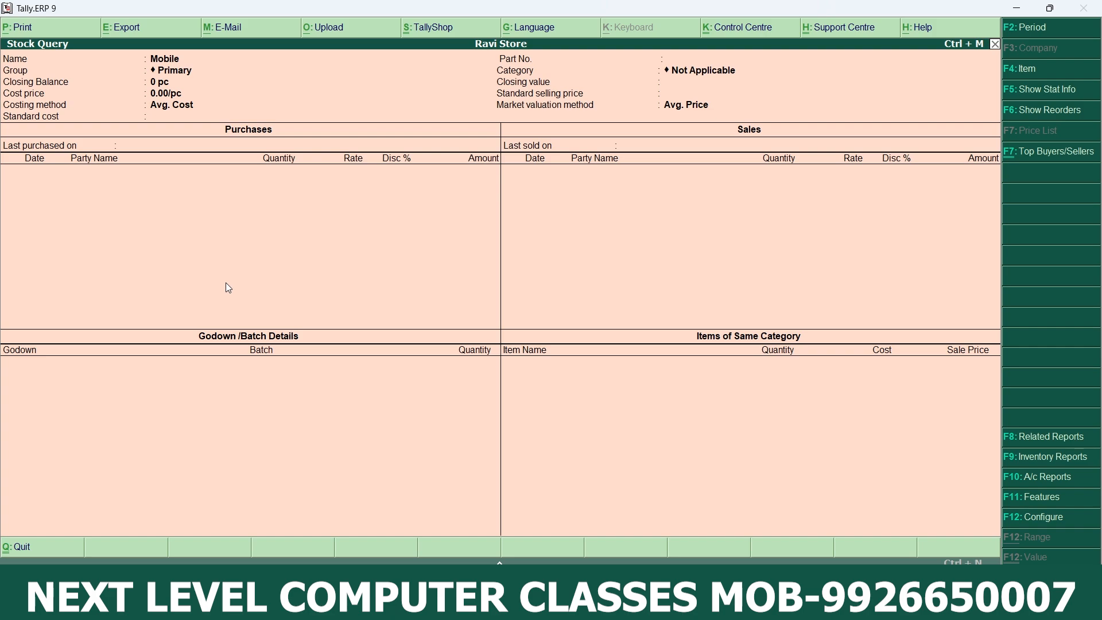
key("Escape")
key("Escape")
key("Escape")
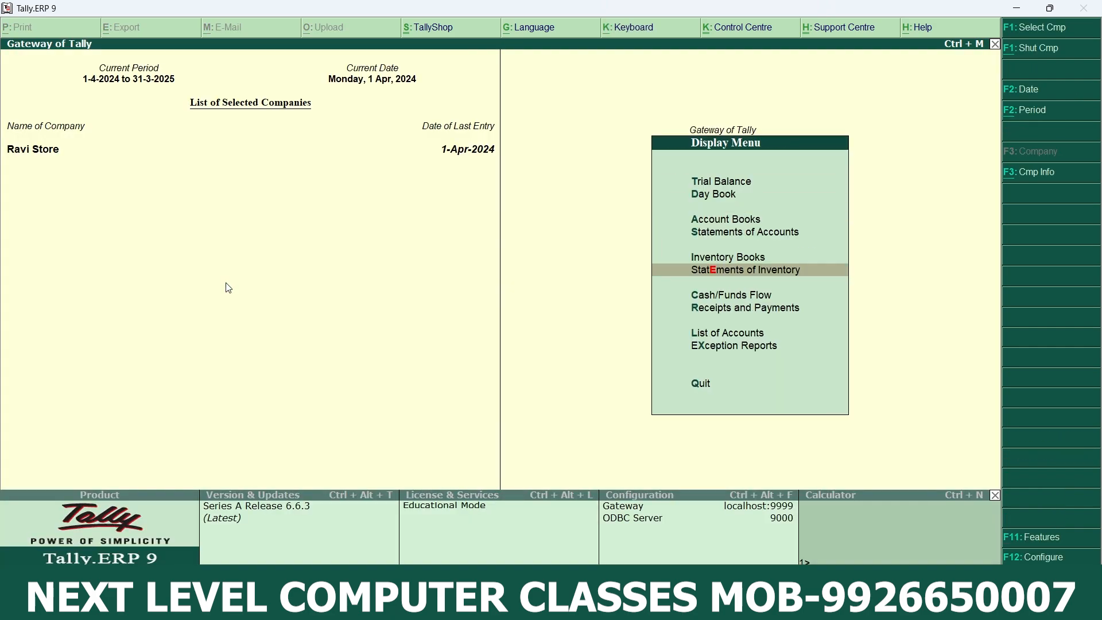
key("Escape")
Open accounting voucher entry, check the goods received from Ram Store in the Word notes, and switch back to Tally.ERP 9.
left_click(755, 202)
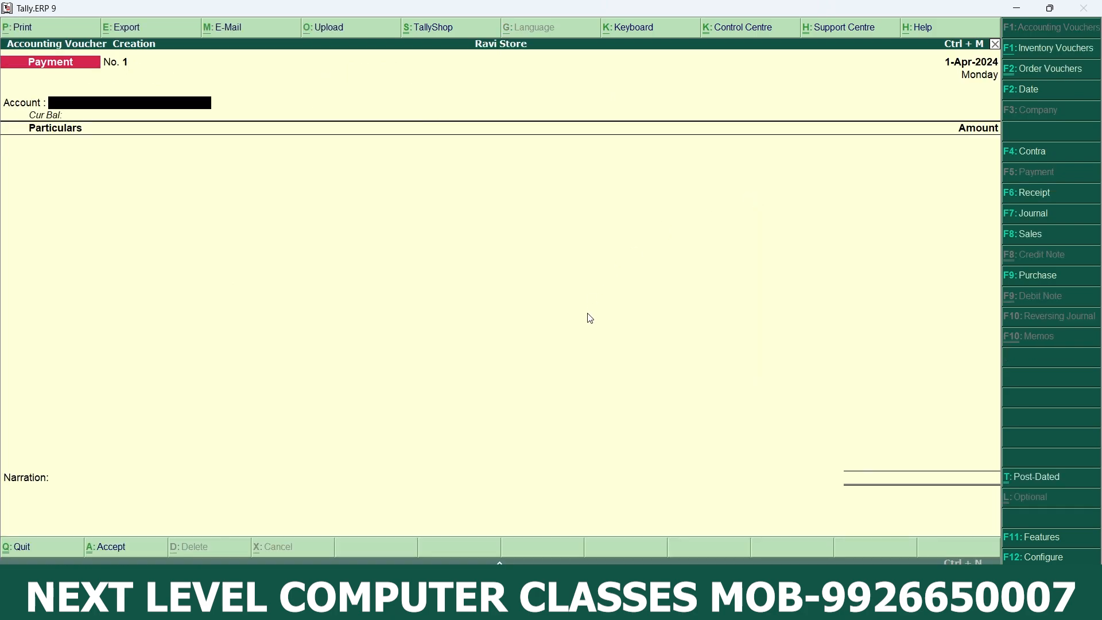
key("alt+Tab")
scroll(455, 344, "down", 5)
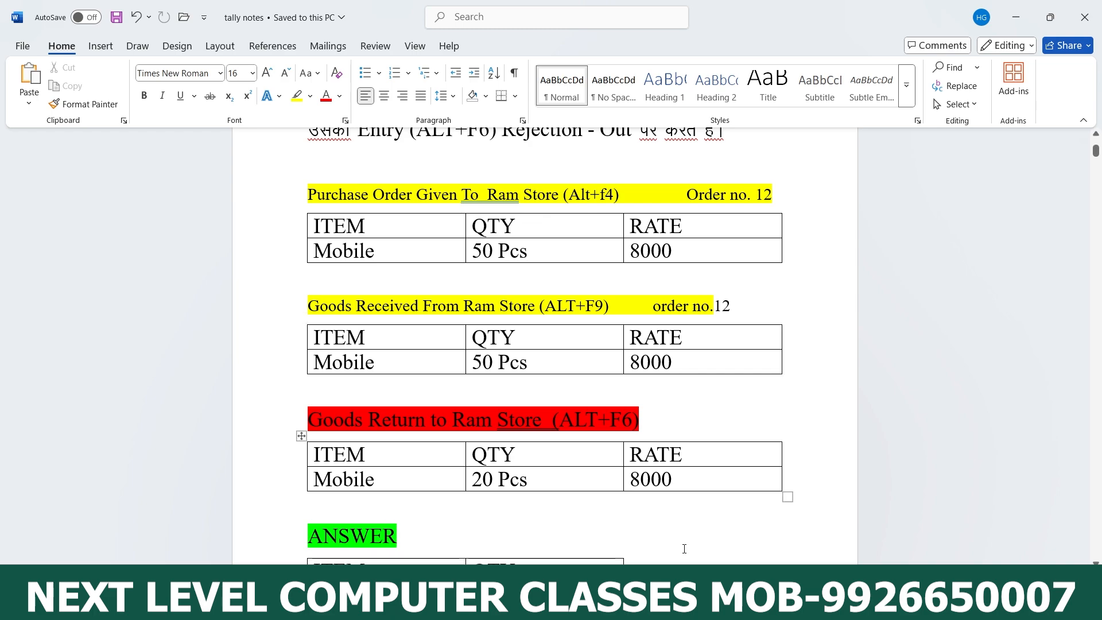
left_click(727, 605)
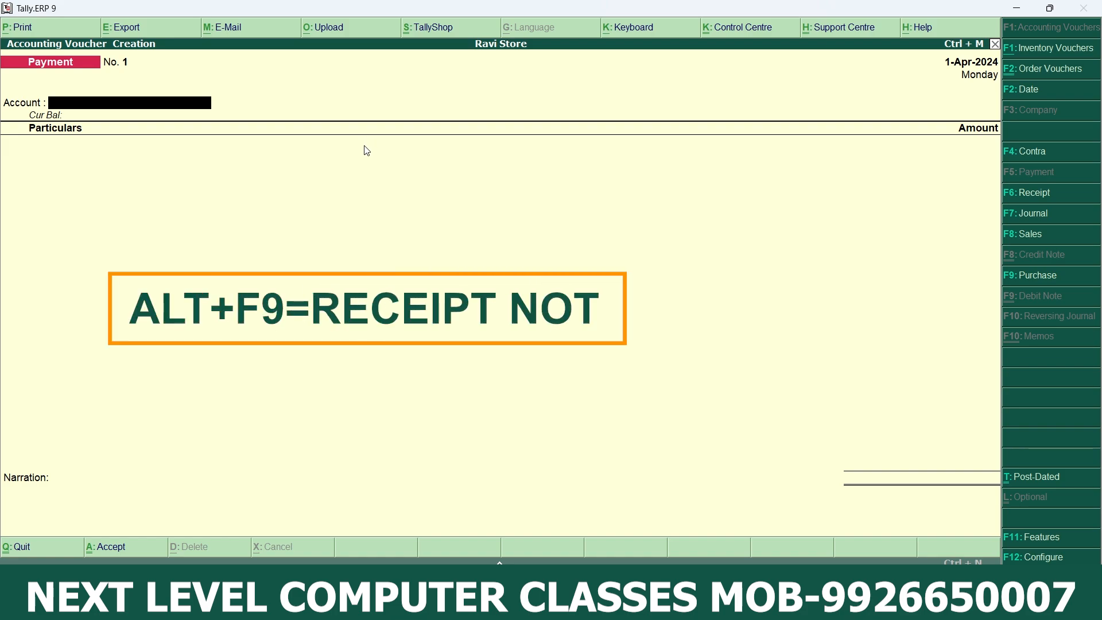
Start a Receipt Note with the default reference number and choose Ram Store as the party account.
key("alt+F9")
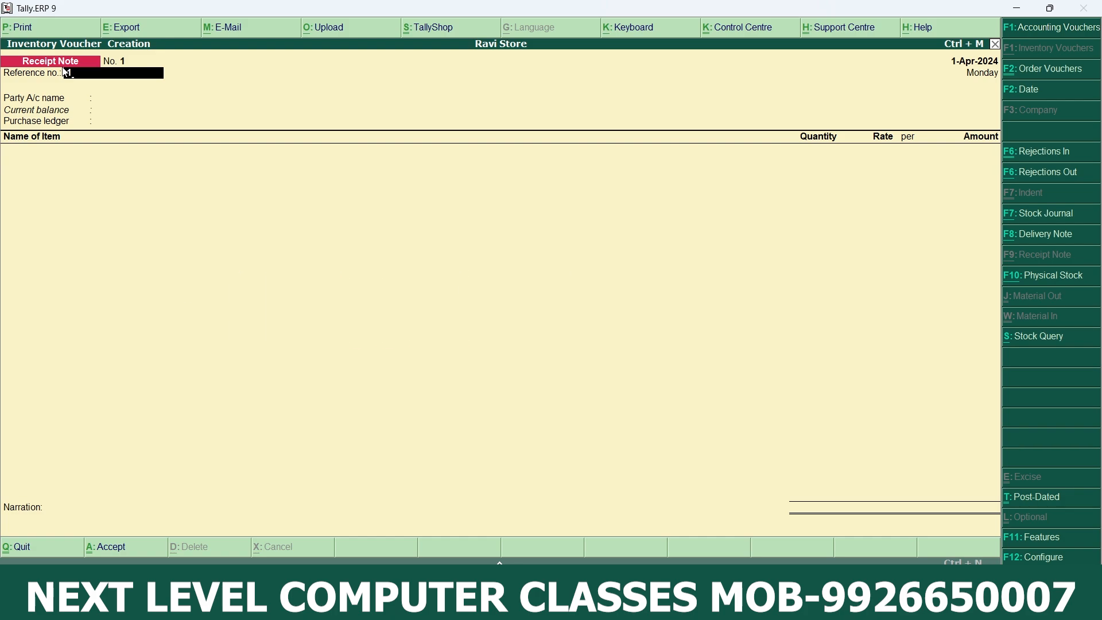
key("Return")
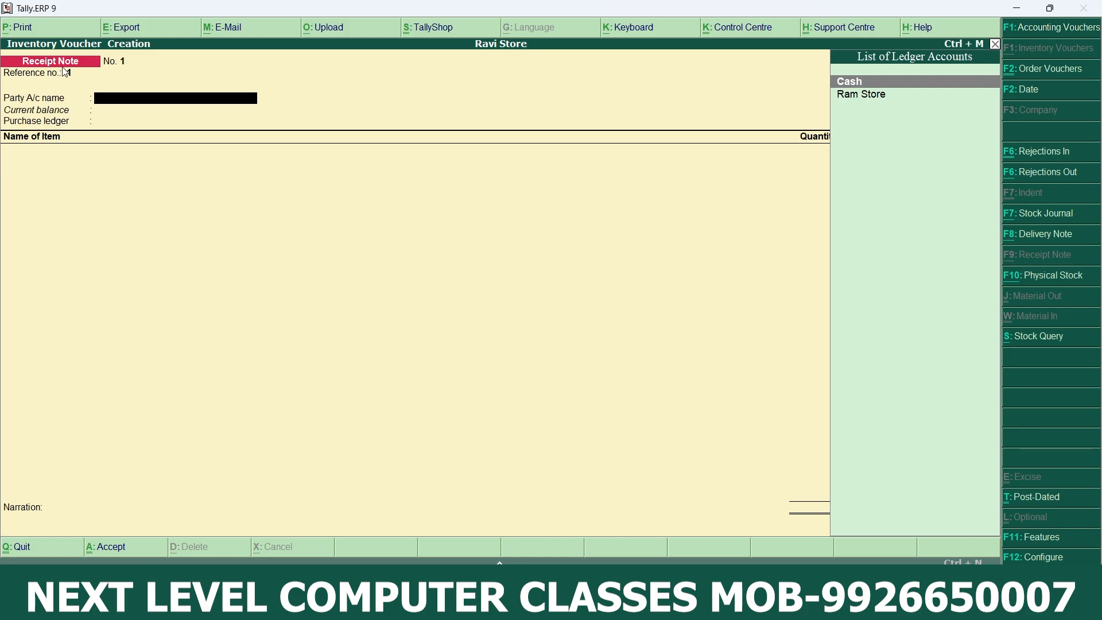
left_click(893, 97)
key("Return")
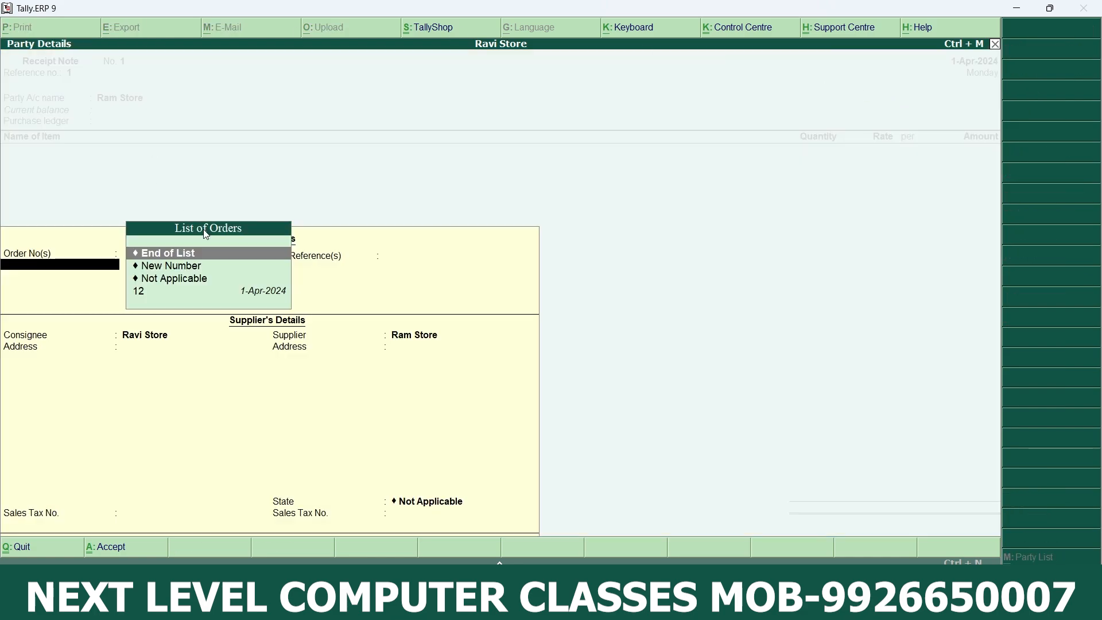
Link the 1-Apr-2024 Ram Store order to the Receipt Note, accept the supplier's details, and keep Purchase Order as the purchase ledger.
left_click(151, 296)
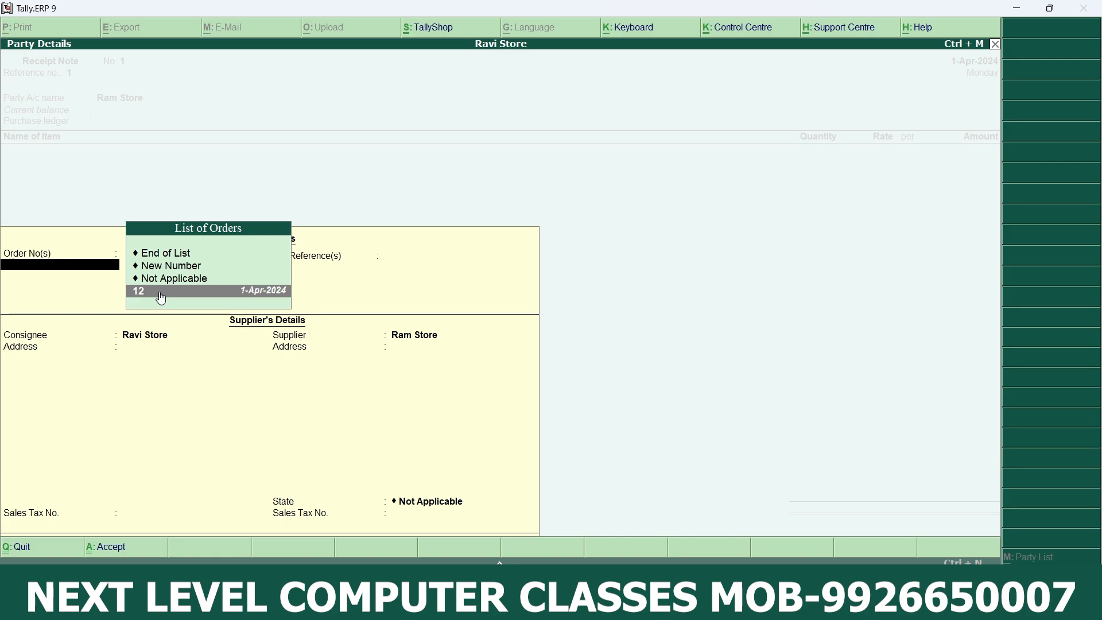
key("Return")
key("Return")
key("Return")
key("Return")
key("Return")
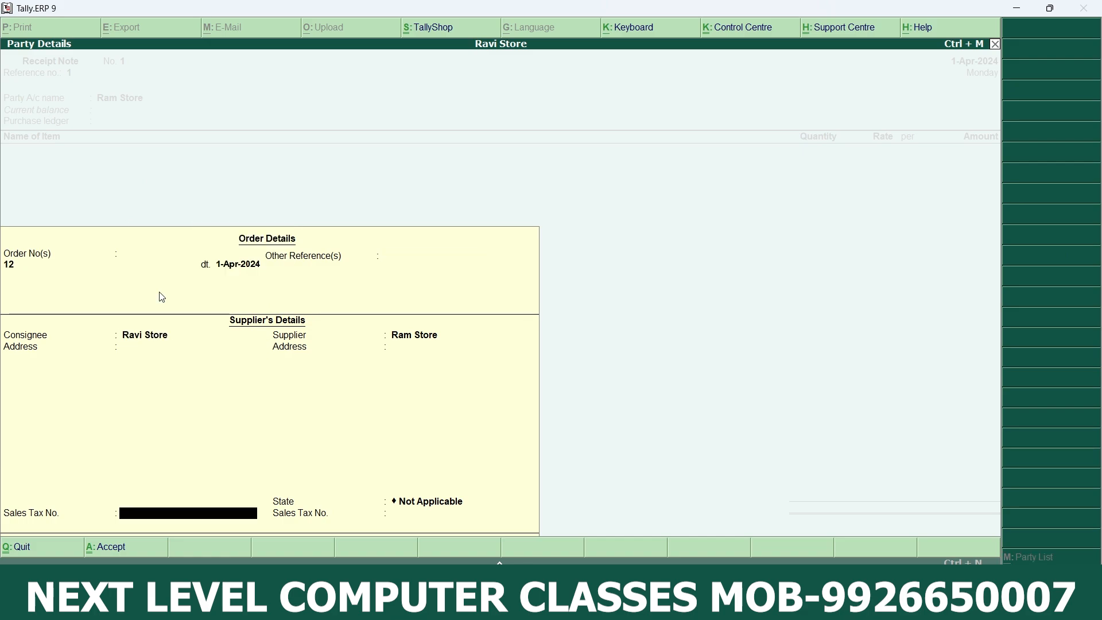
key("Return")
key("Return")
key("Return")
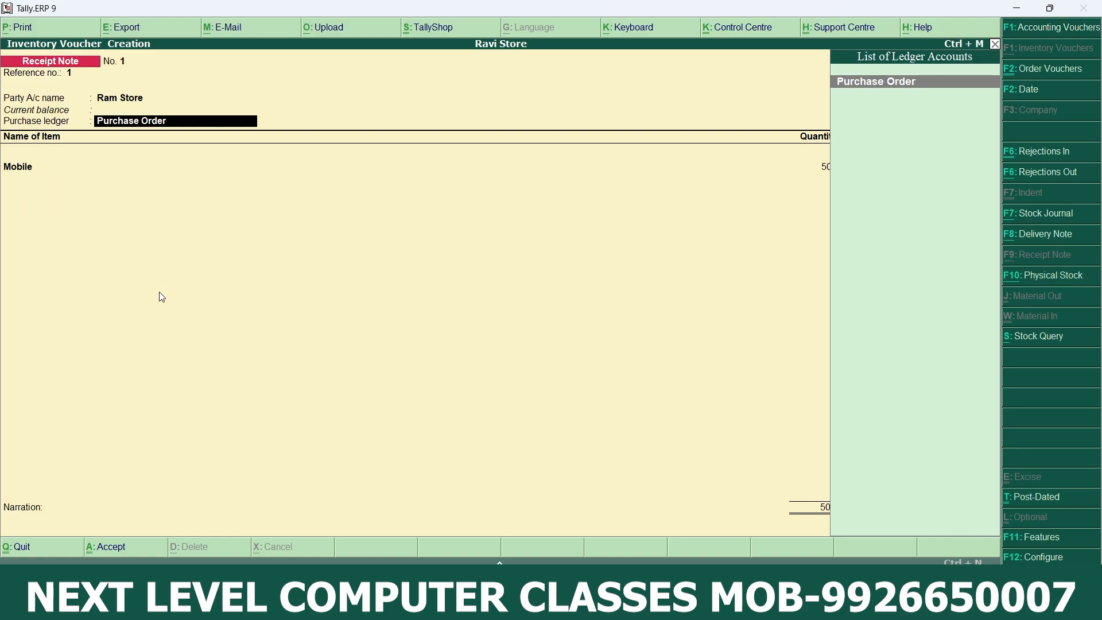
key("Return")
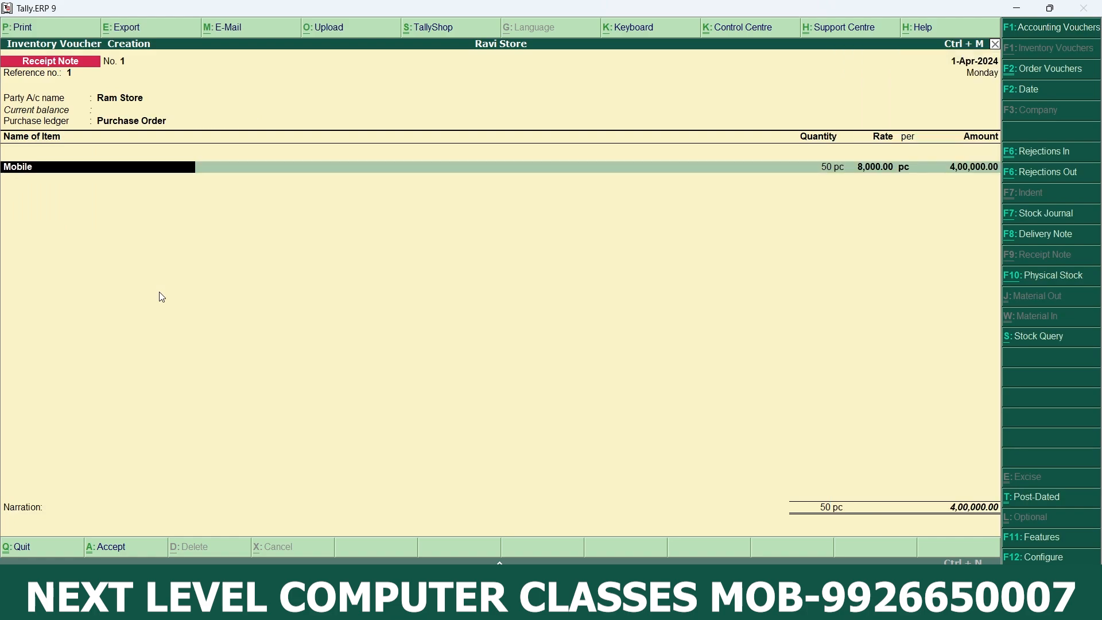
Allocate the 50 pc of Mobile at 8000 per pc to tracking number 1 and the Ram Store order.
key("Return")
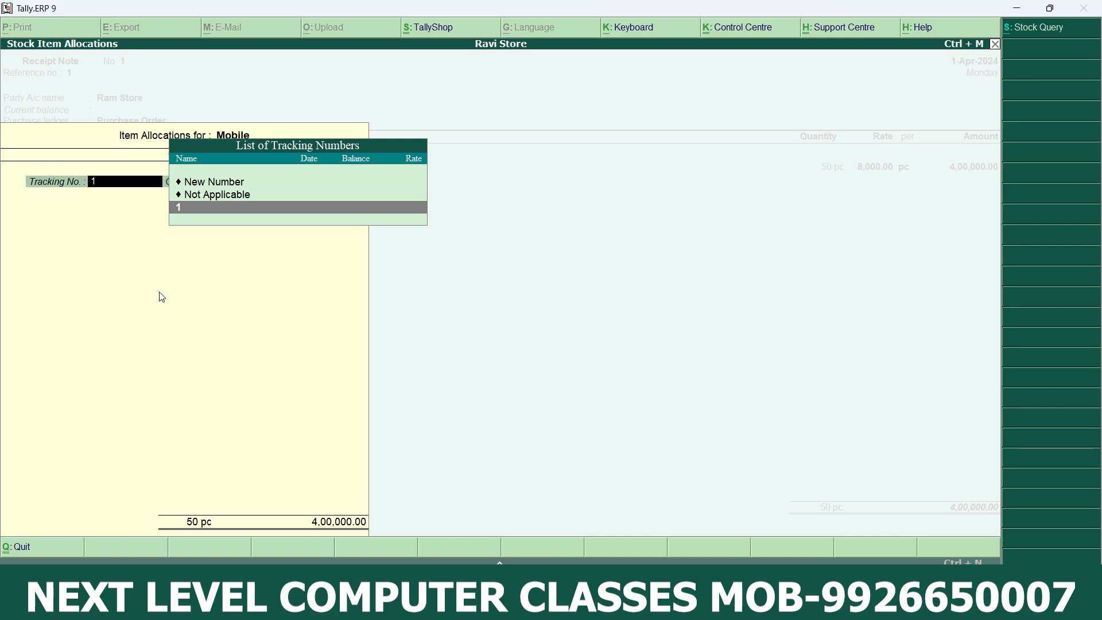
key("Return")
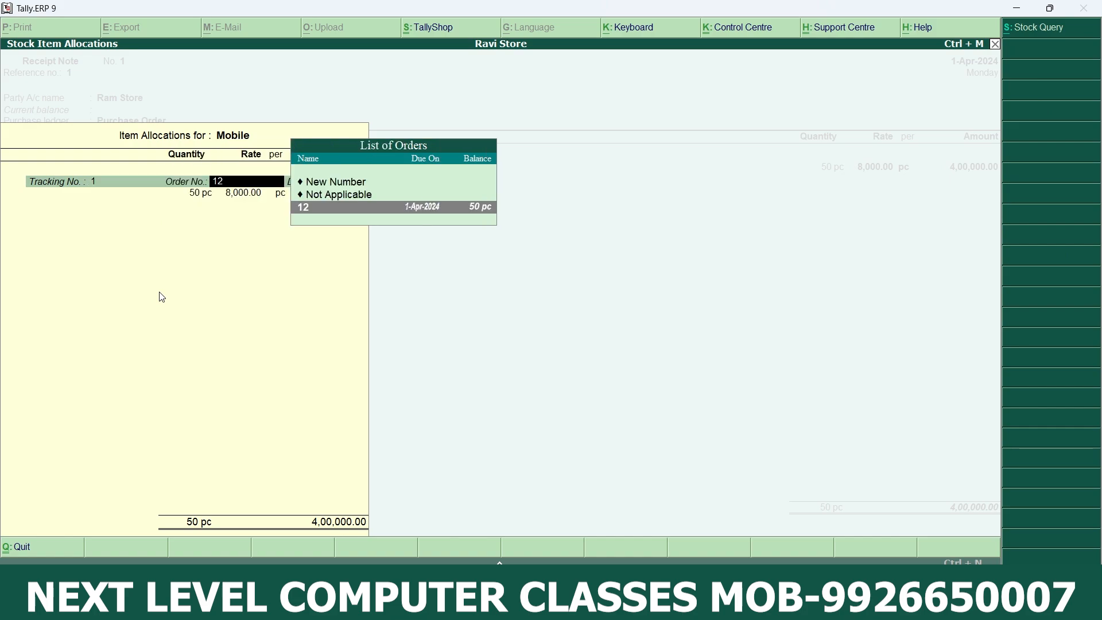
key("Return")
key("Return")
key("Return")
key("Return")
key("Return")
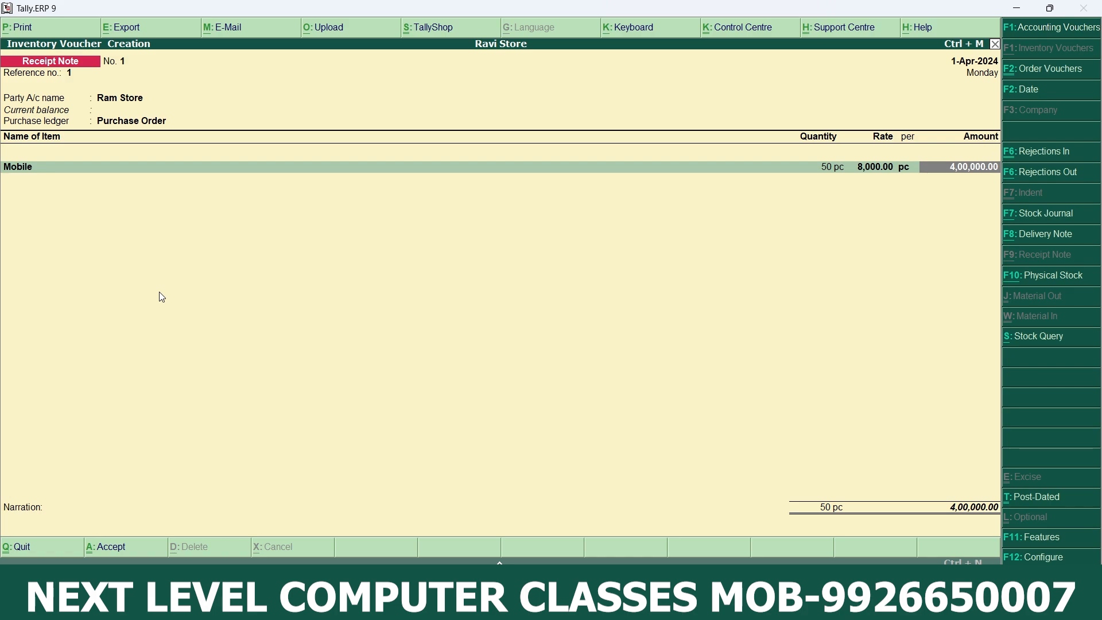
End the item list, save the Receipt Note without a narration, and return to the Gateway of Tally.
key("Return")
key("Return")
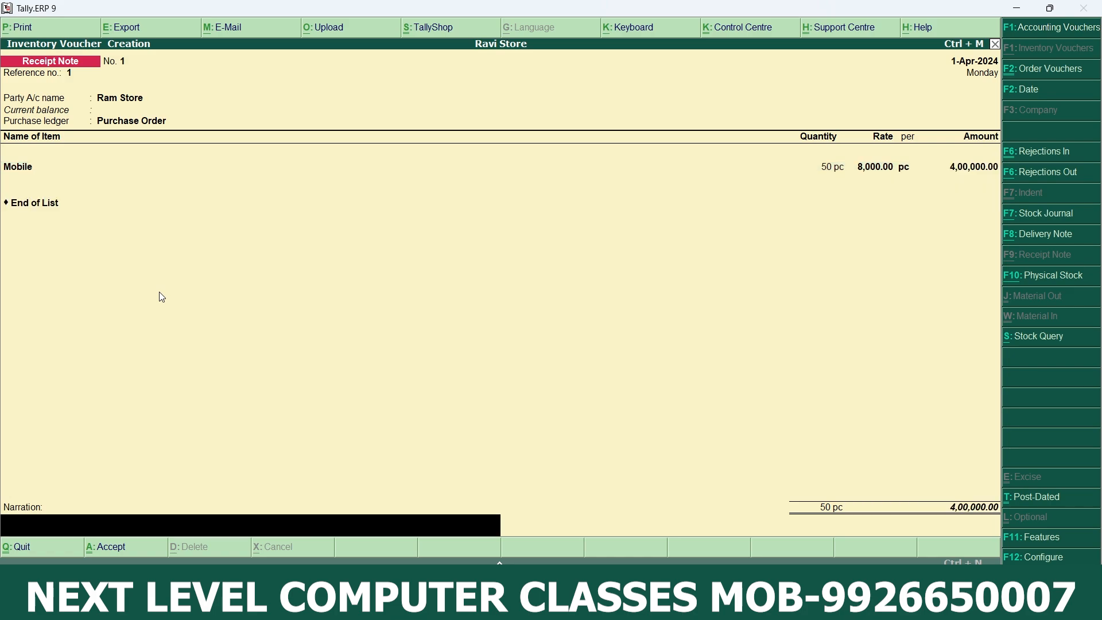
key("Return")
key("Return")
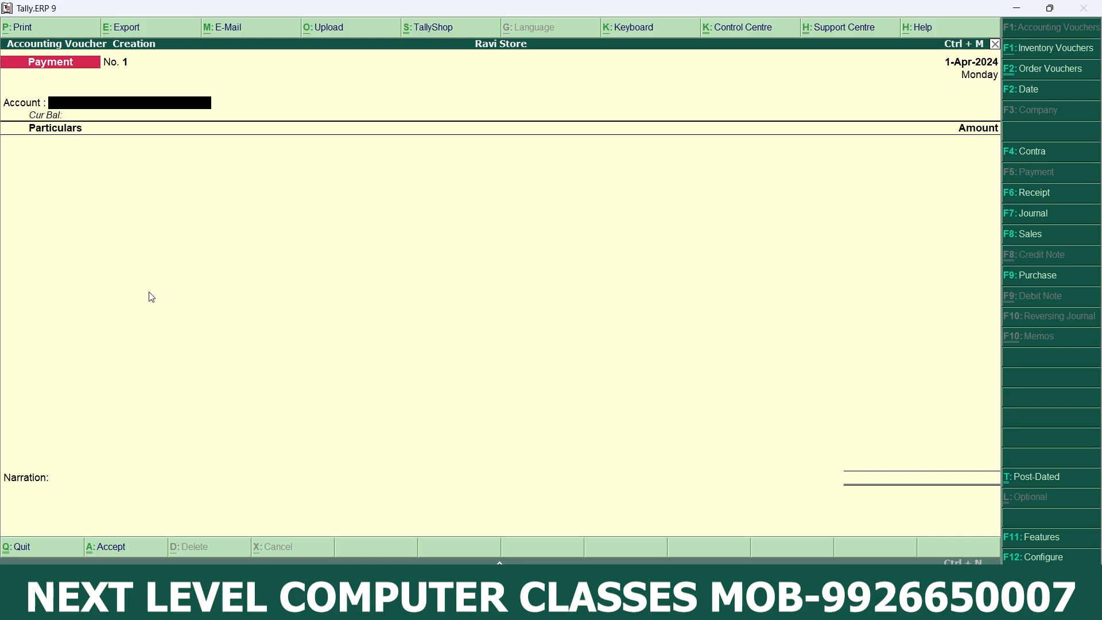
key("Escape")
key("Return")
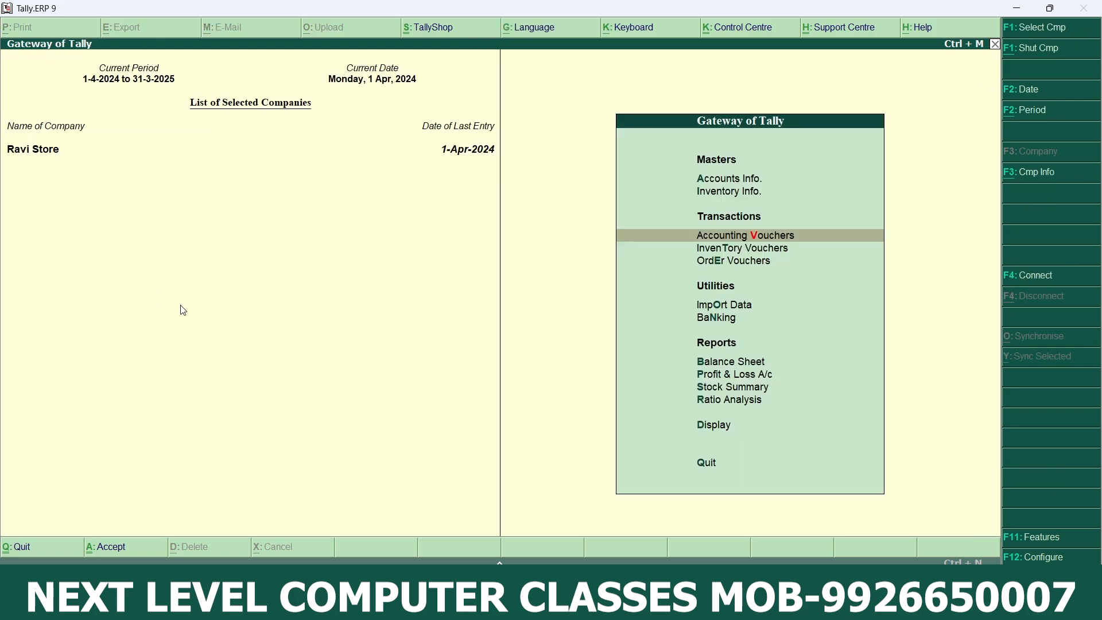
Check the Mobile closing balance and godown quantity in Stock Query after the receipt, and return to the Gateway of Tally.
left_click(719, 432)
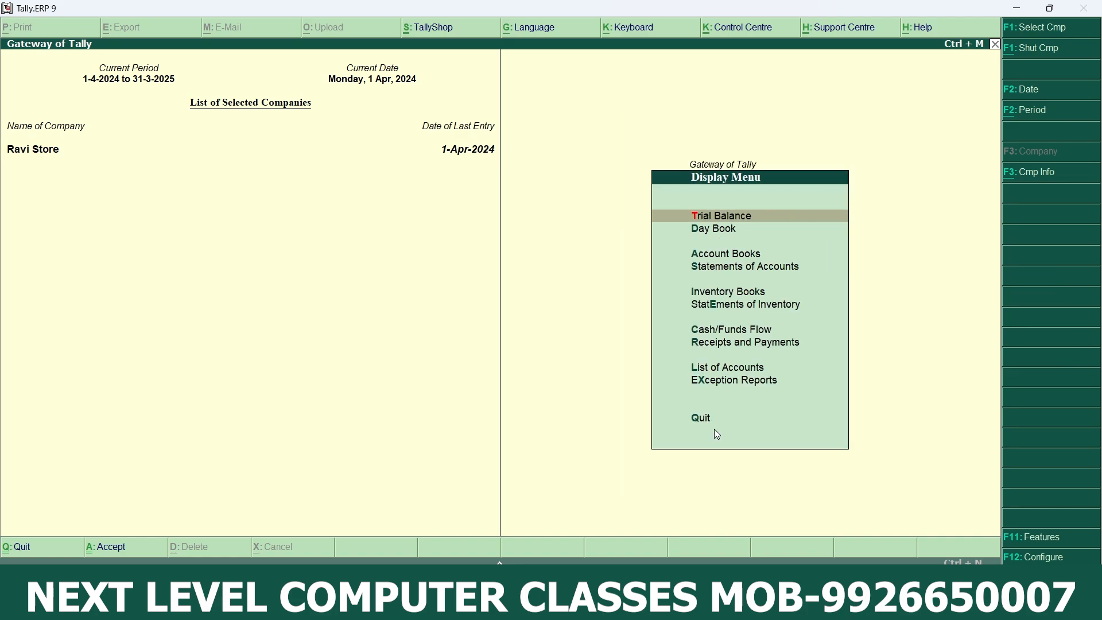
left_click(746, 305)
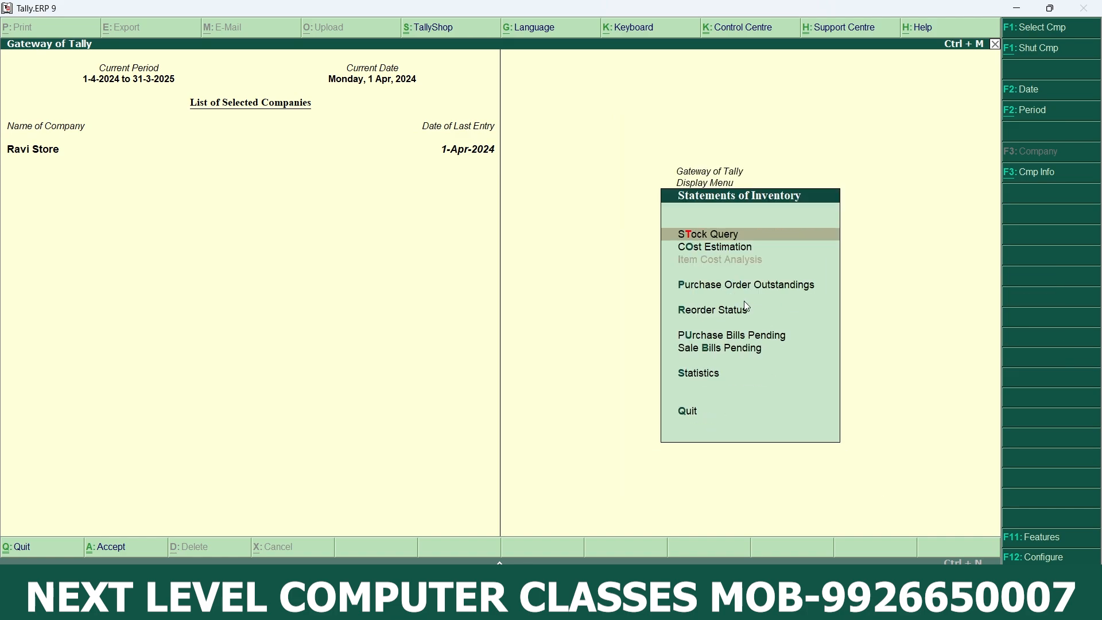
left_click(715, 238)
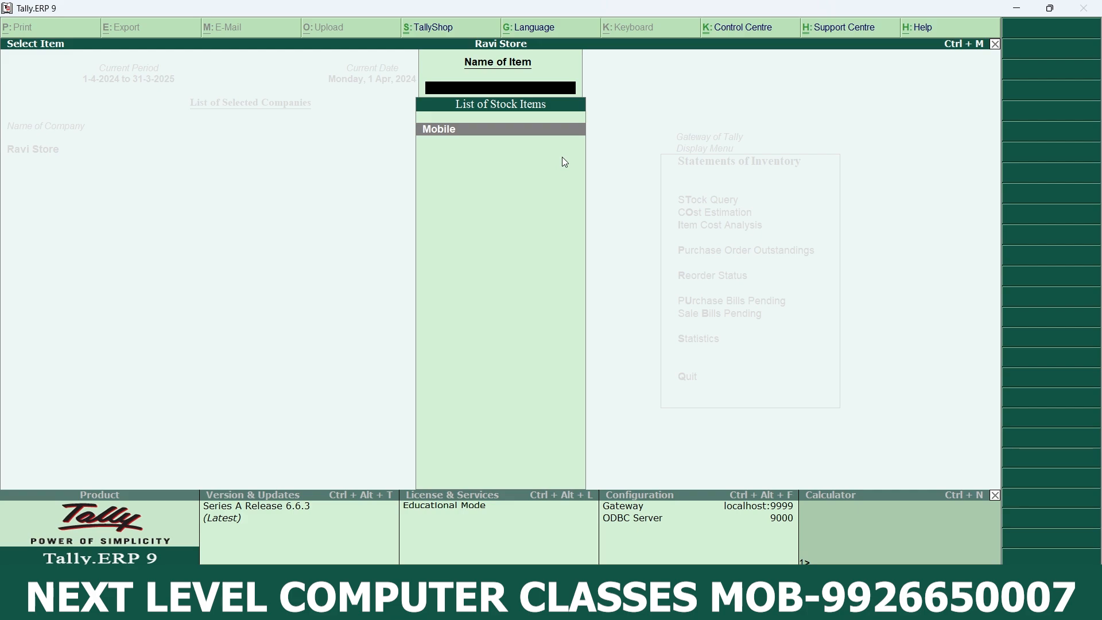
key("Return")
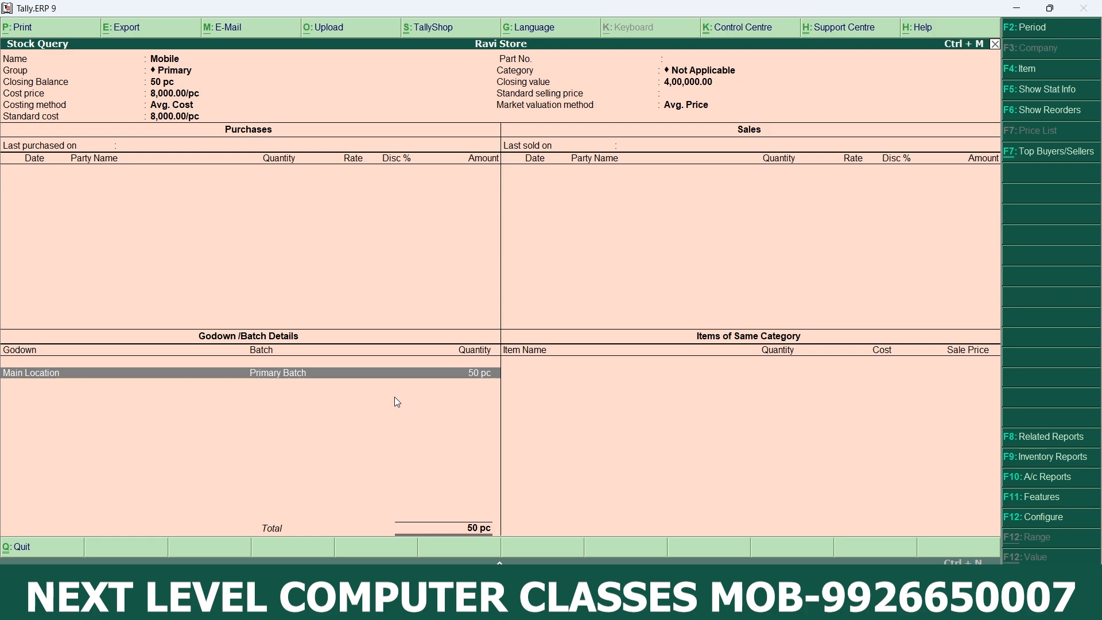
key("Escape")
key("Escape")
key("Escape")
key("Escape")
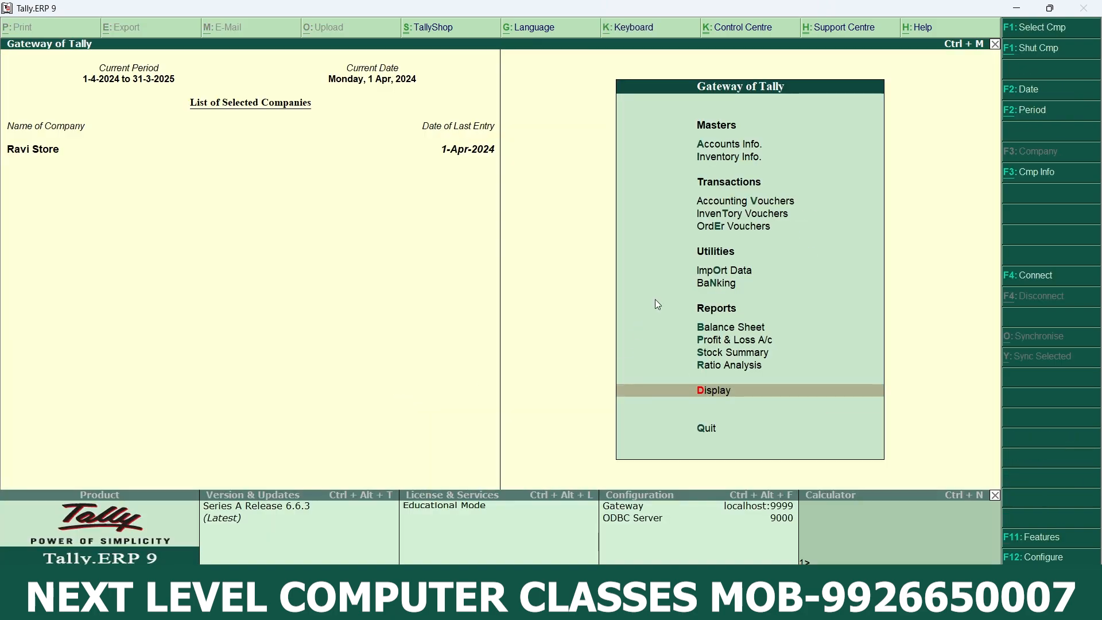
Open accounting voucher entry, check the goods returned to Ram Store in the Word notes, and switch back to Tally.ERP 9.
left_click(724, 202)
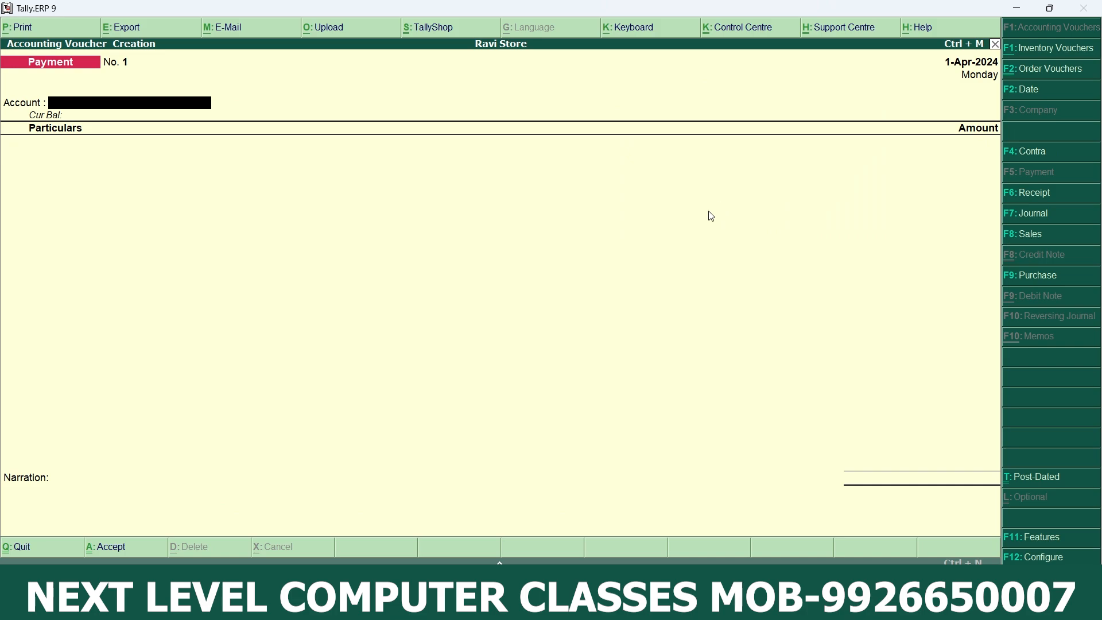
left_click(760, 605)
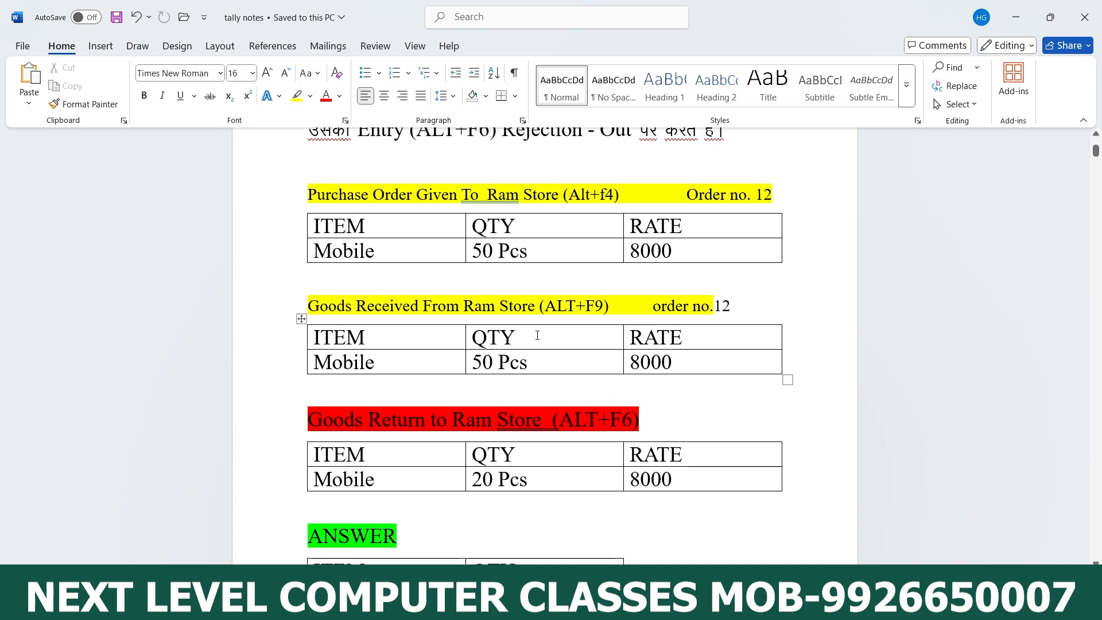
scroll(557, 310, "down", 3)
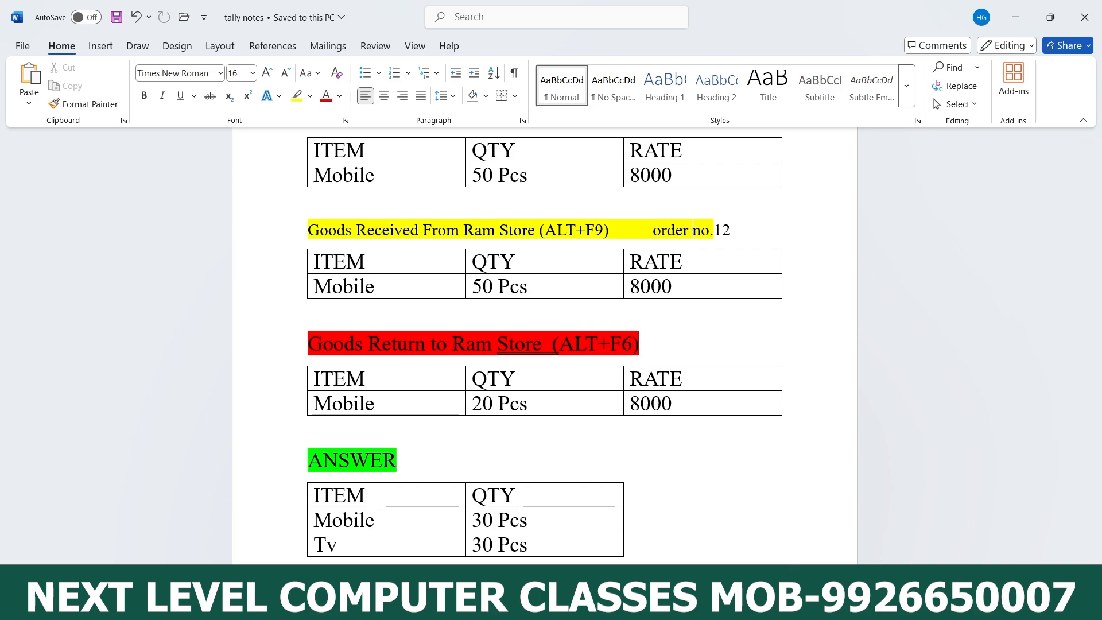
left_click(759, 607)
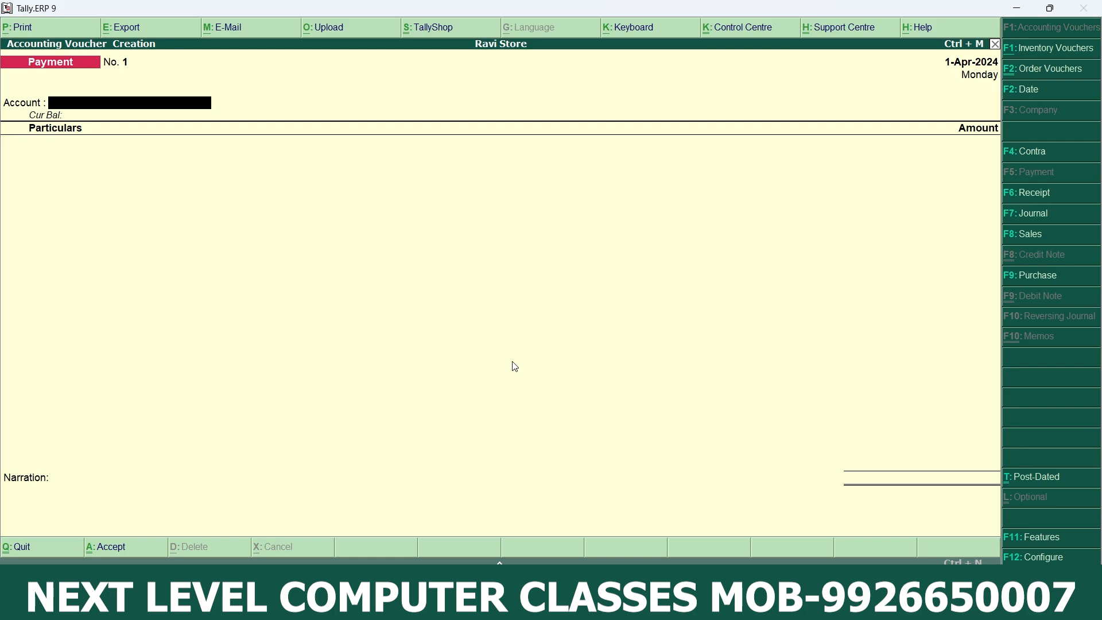
Start a Rejections Out voucher with Ram Store as the ledger account and accept Ram Store as the supplier.
key("alt+F6")
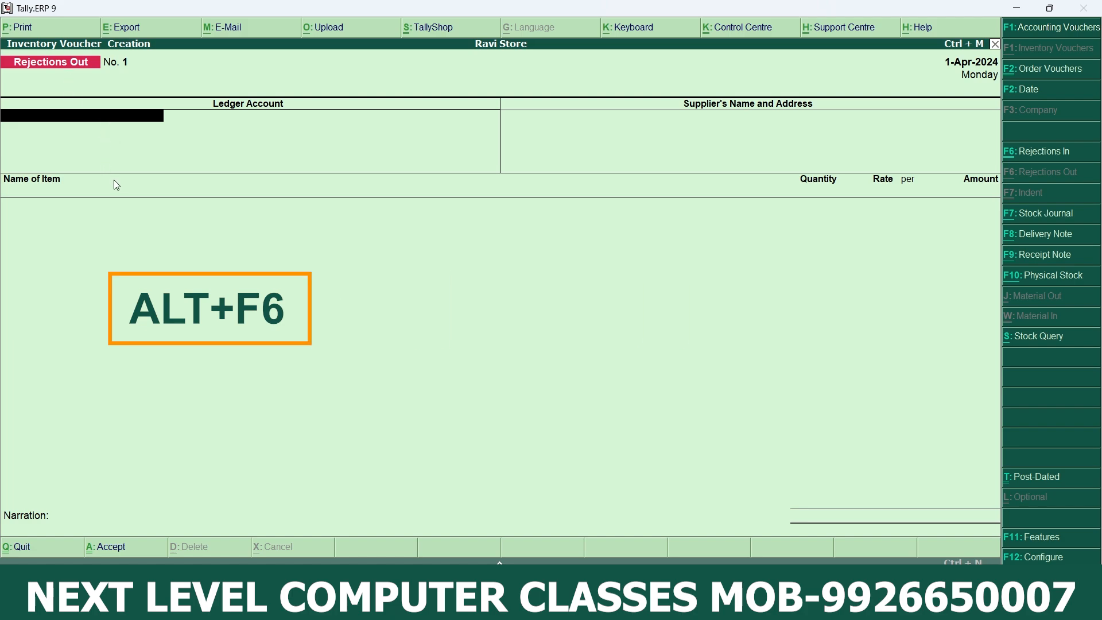
key("space")
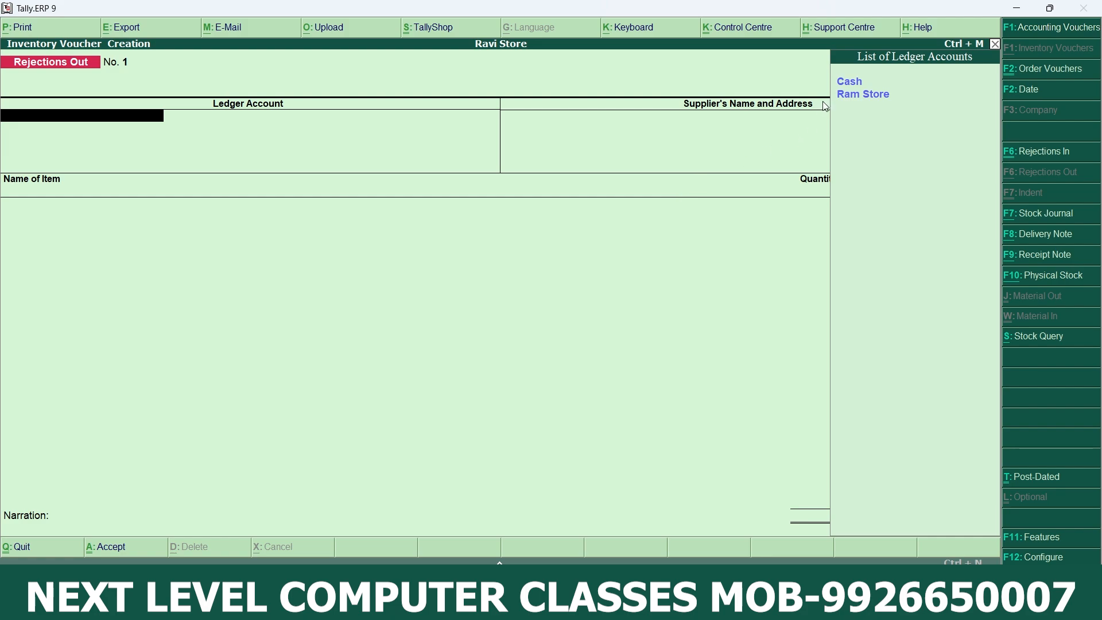
left_click(861, 99)
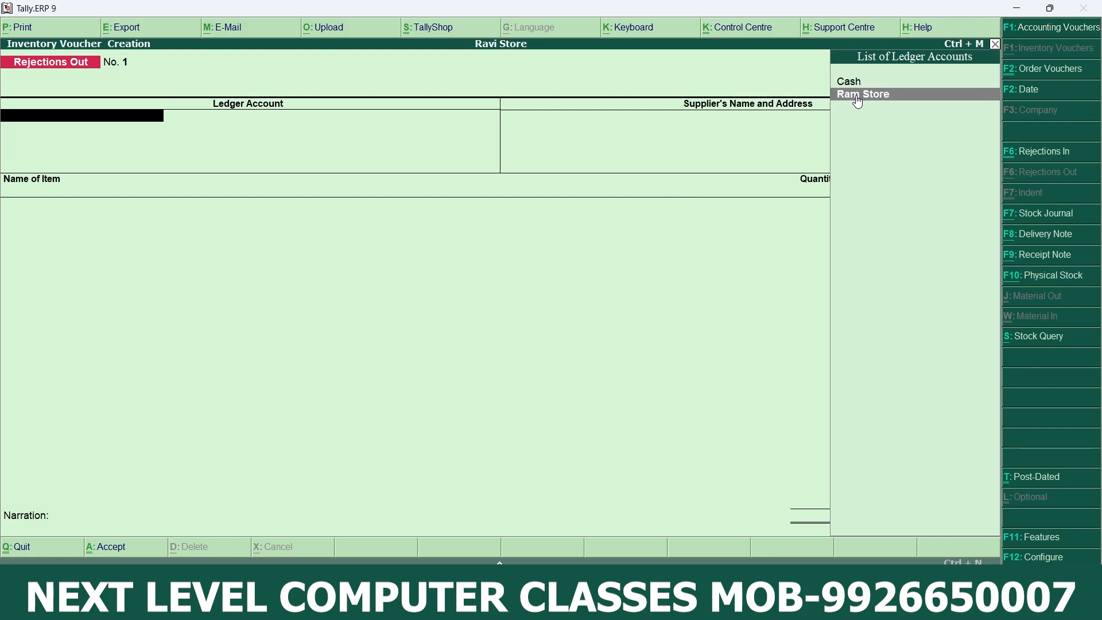
left_click(859, 97)
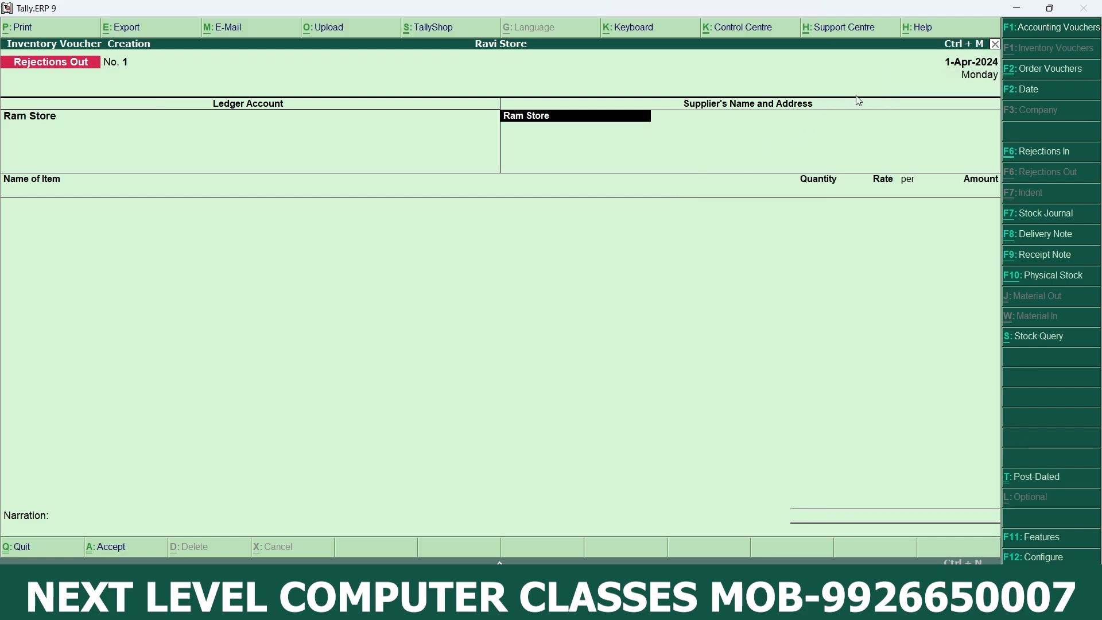
key("Return")
key("Return")
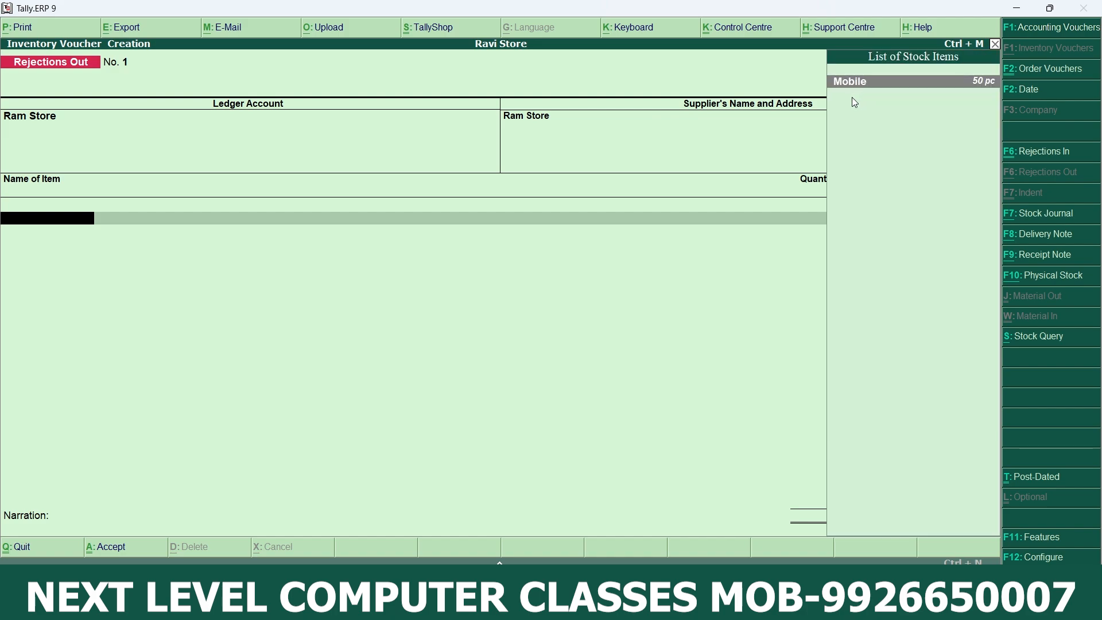
Add Mobile to the Rejections Out voucher against tracking number 1, enter a quantity of 20, and check it against the Word notes.
left_click(982, 84)
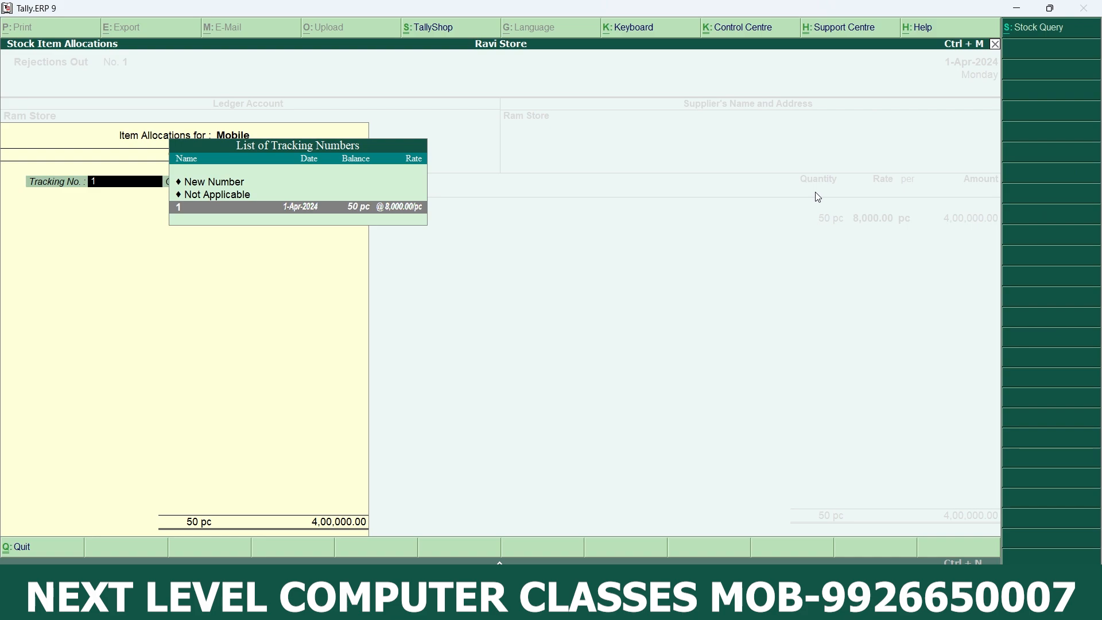
key("Return")
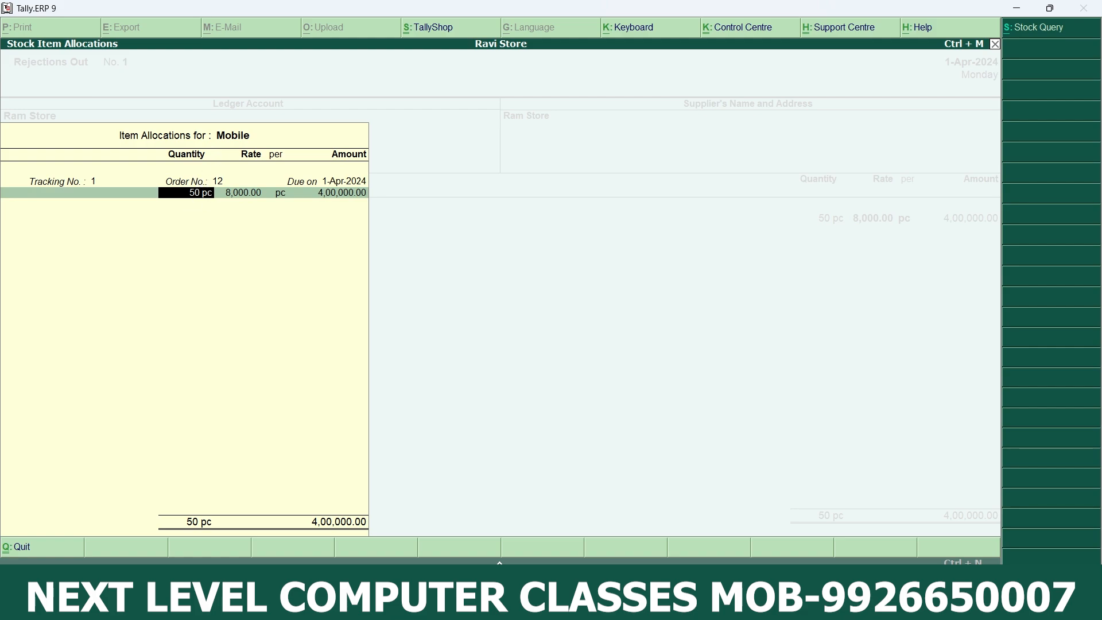
key("BackSpace")
type("20")
key("alt+Tab")
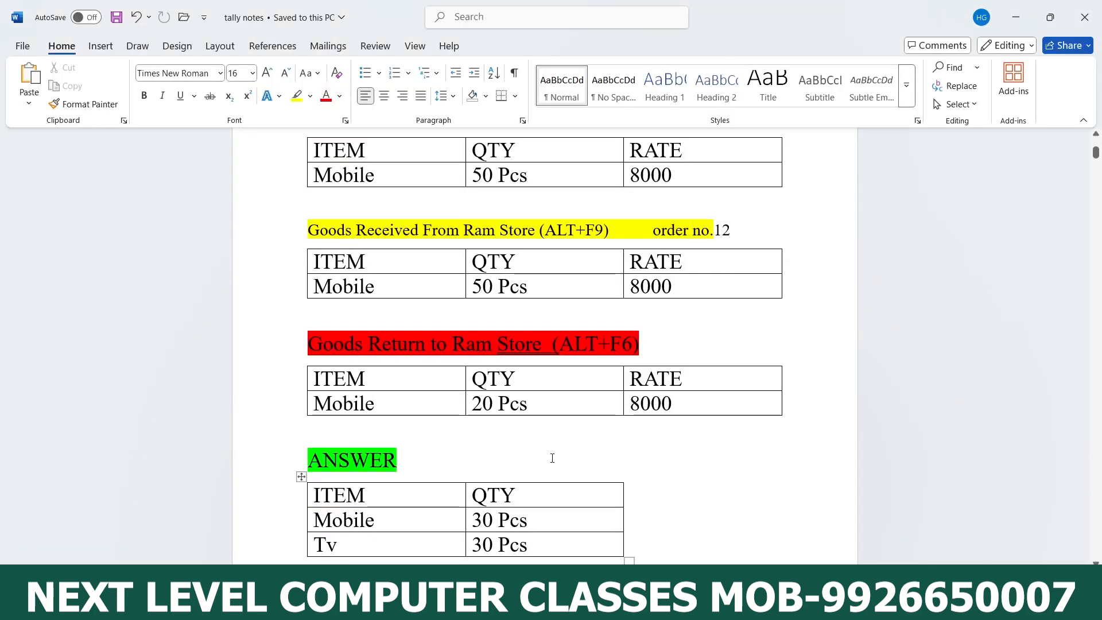
key("alt+Tab")
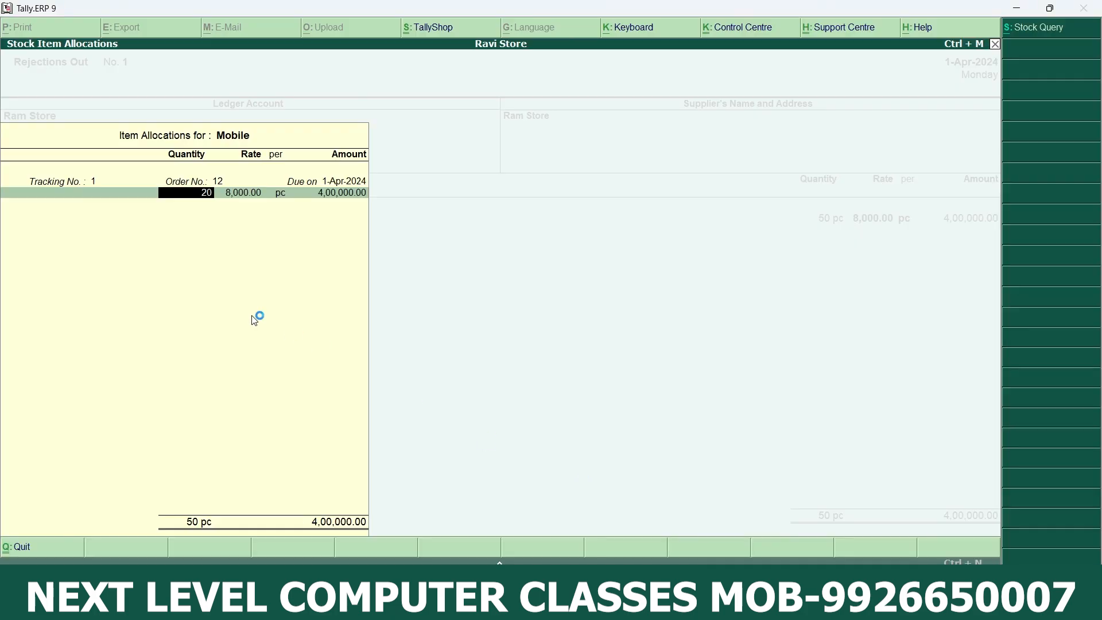
Accept the 20 pc quantity at the rate of 8,000.00 per pc and complete the Mobile item allocation.
key("Return")
key("Return")
key("Return")
key("Return")
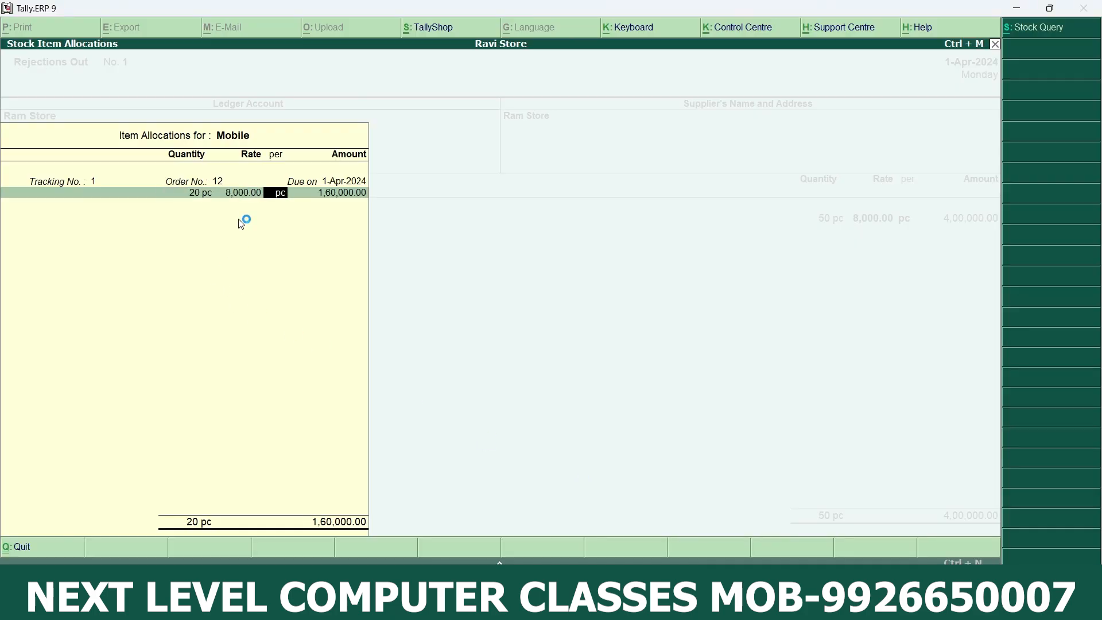
key("Return")
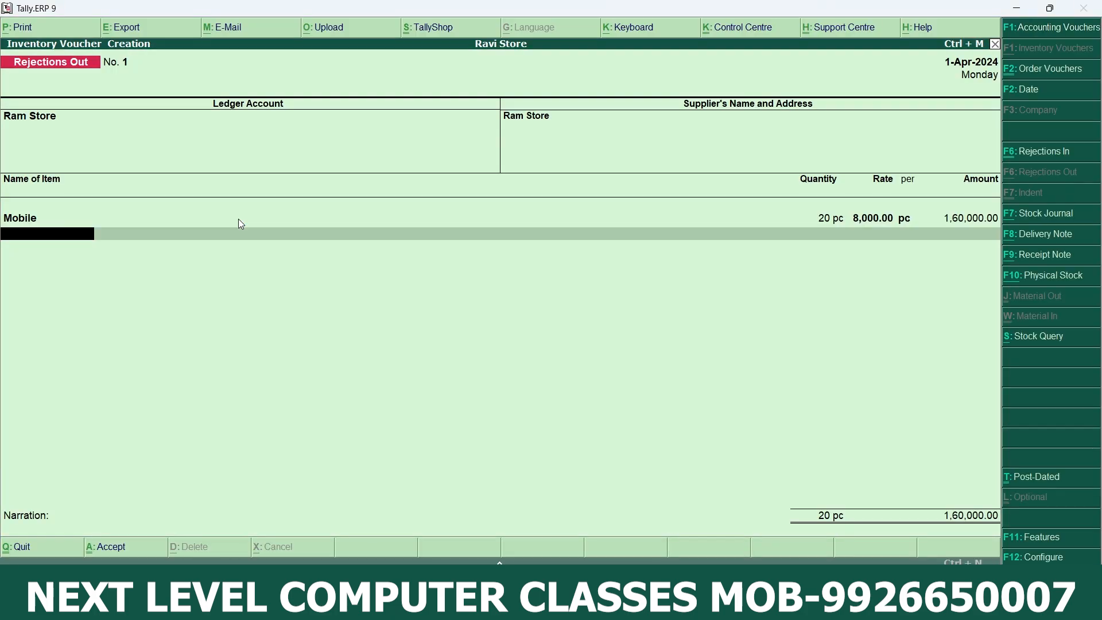
End the item list, save the Rejections Out voucher without a narration, and return to the Gateway of Tally.
key("Return")
key("Return")
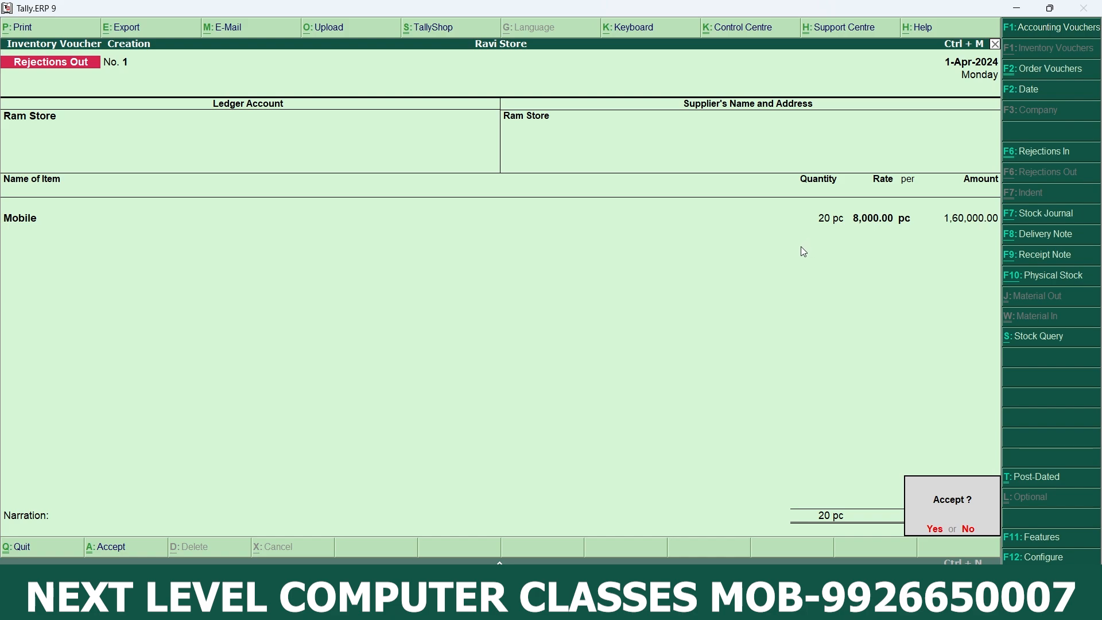
key("Return")
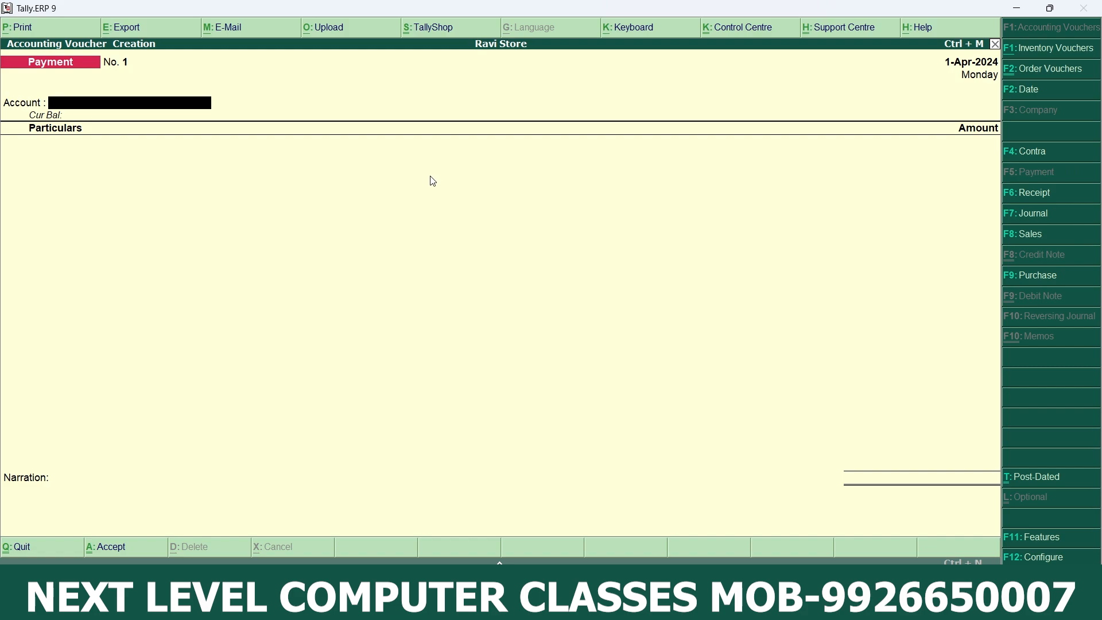
key("Escape")
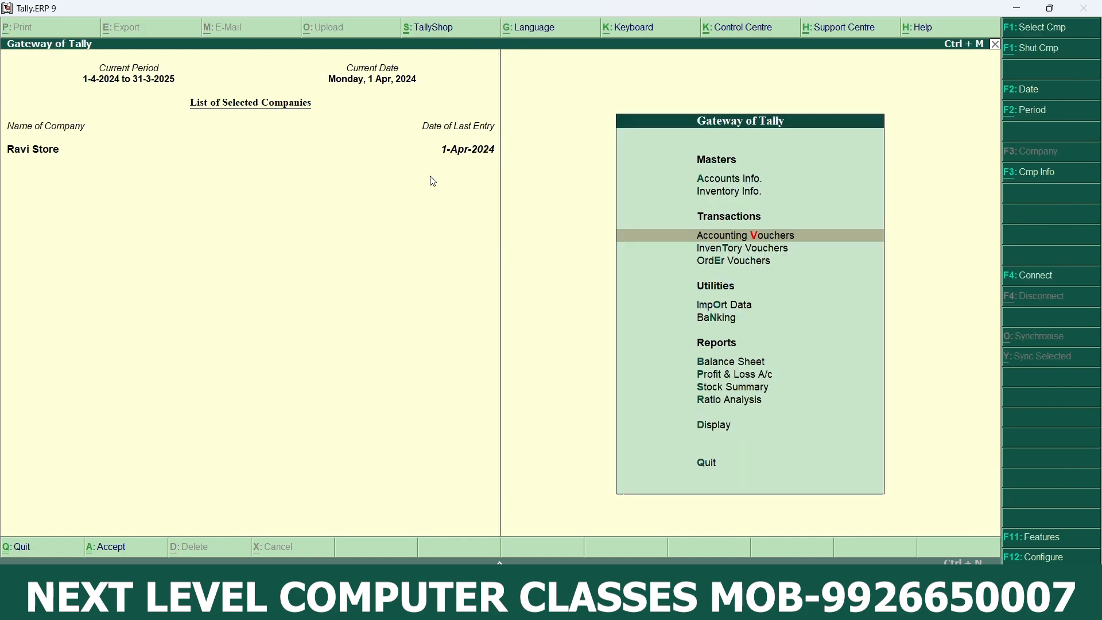
Check the Mobile closing balance and godown quantity in Stock Query after the return to the supplier, and go back to the Gateway of Tally.
left_click(722, 427)
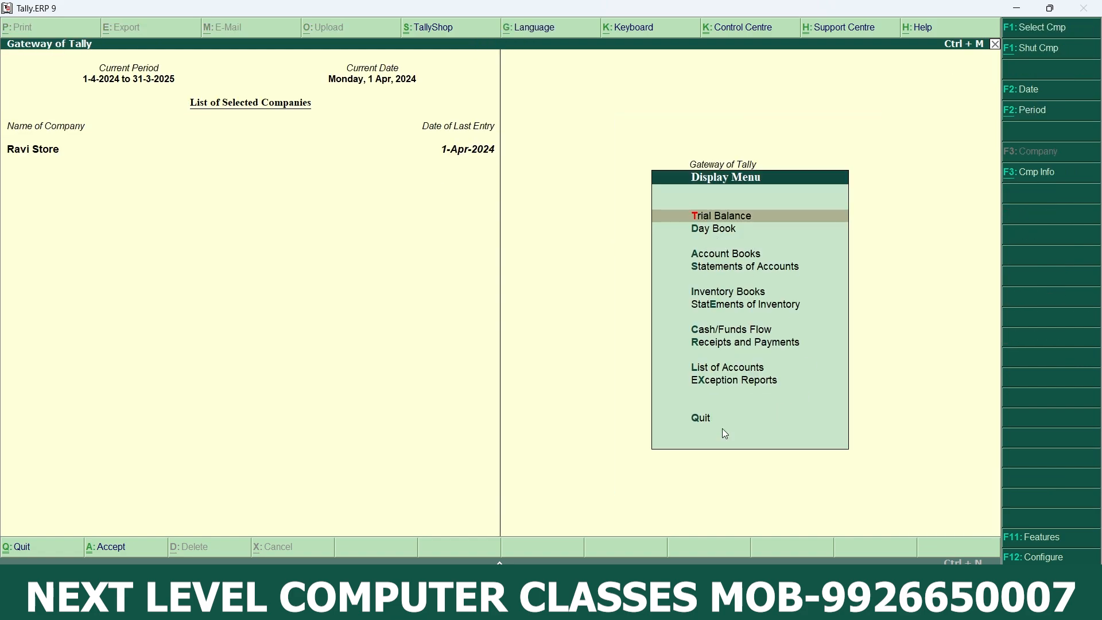
left_click(746, 308)
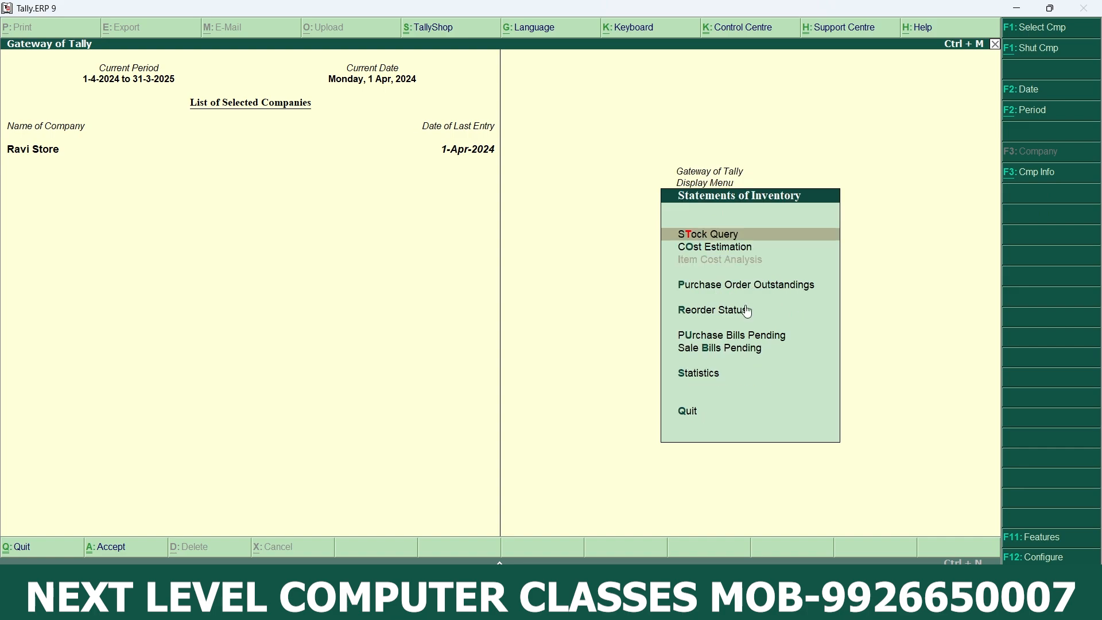
left_click(730, 244)
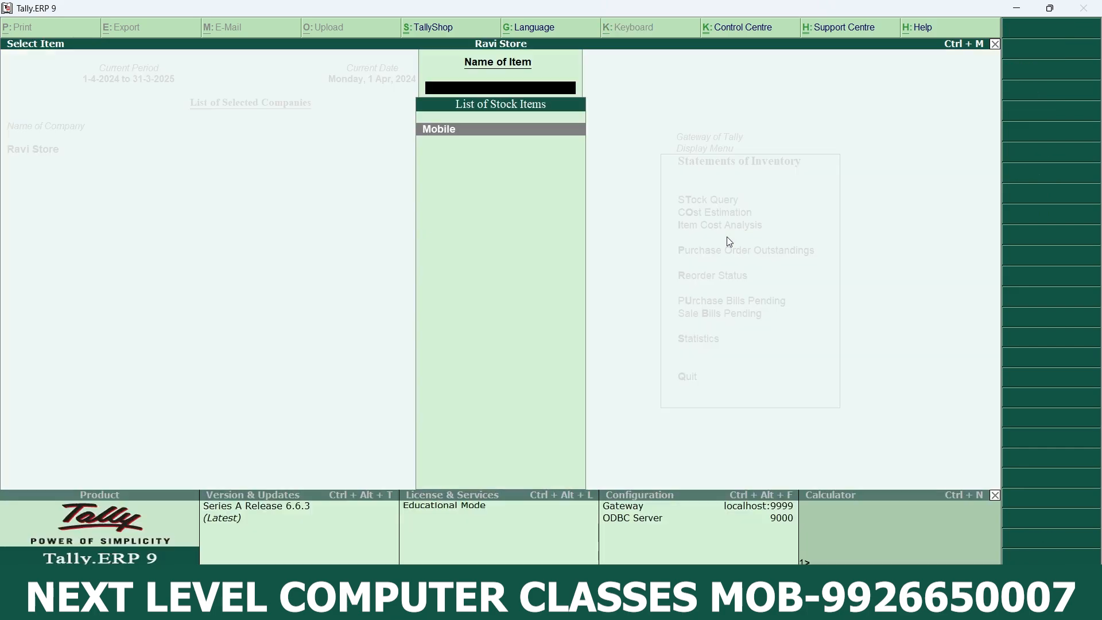
left_click(461, 130)
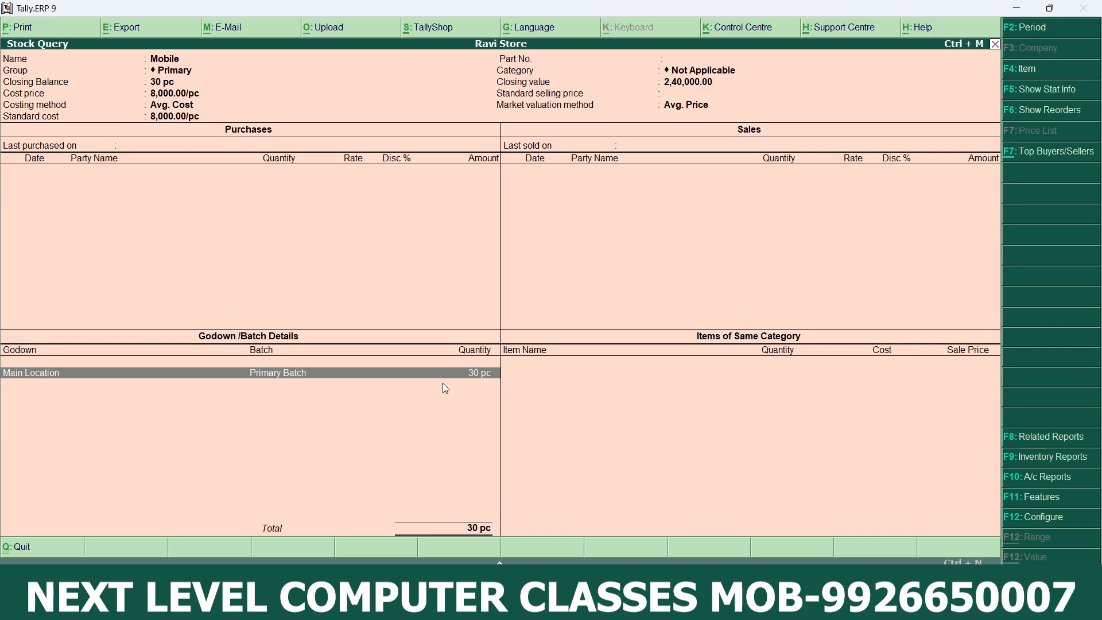
key("Escape")
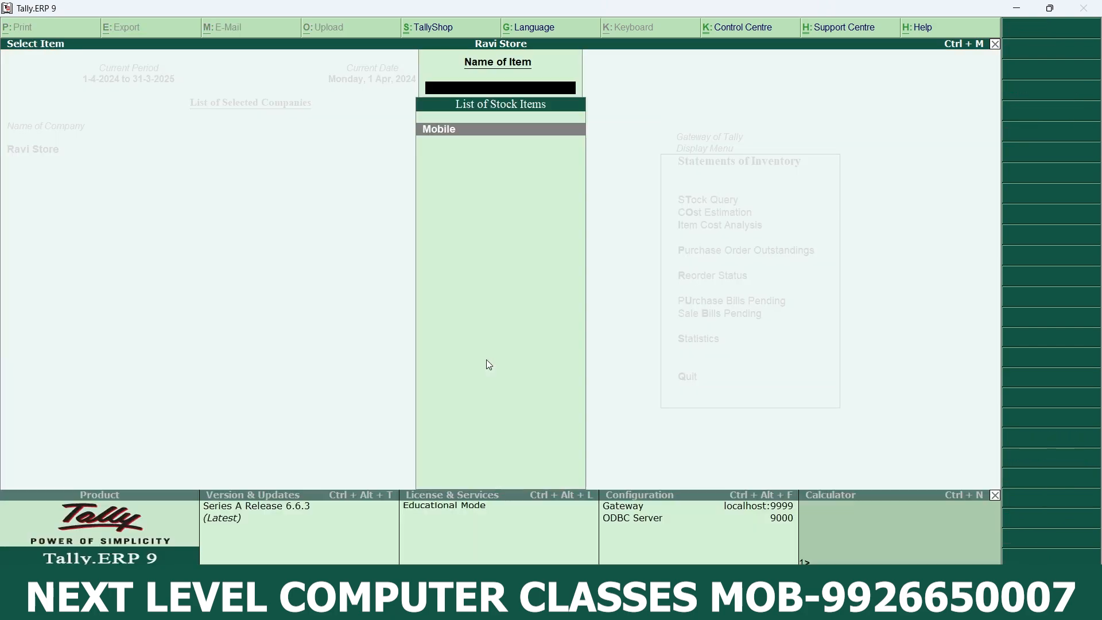
key("Escape")
key("Escape")
key("Escape")
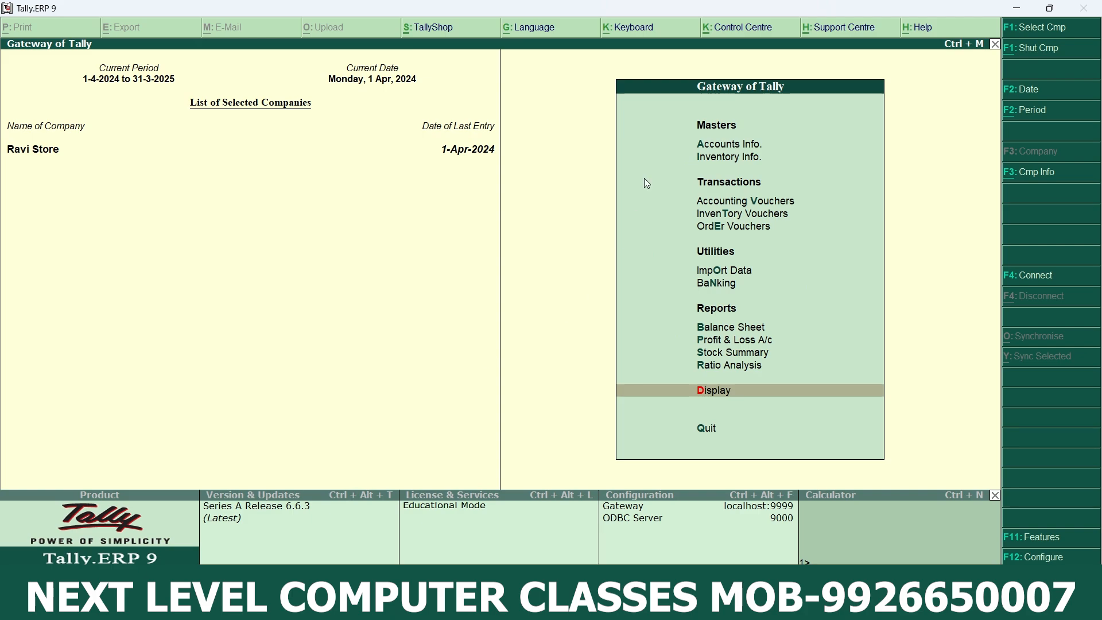